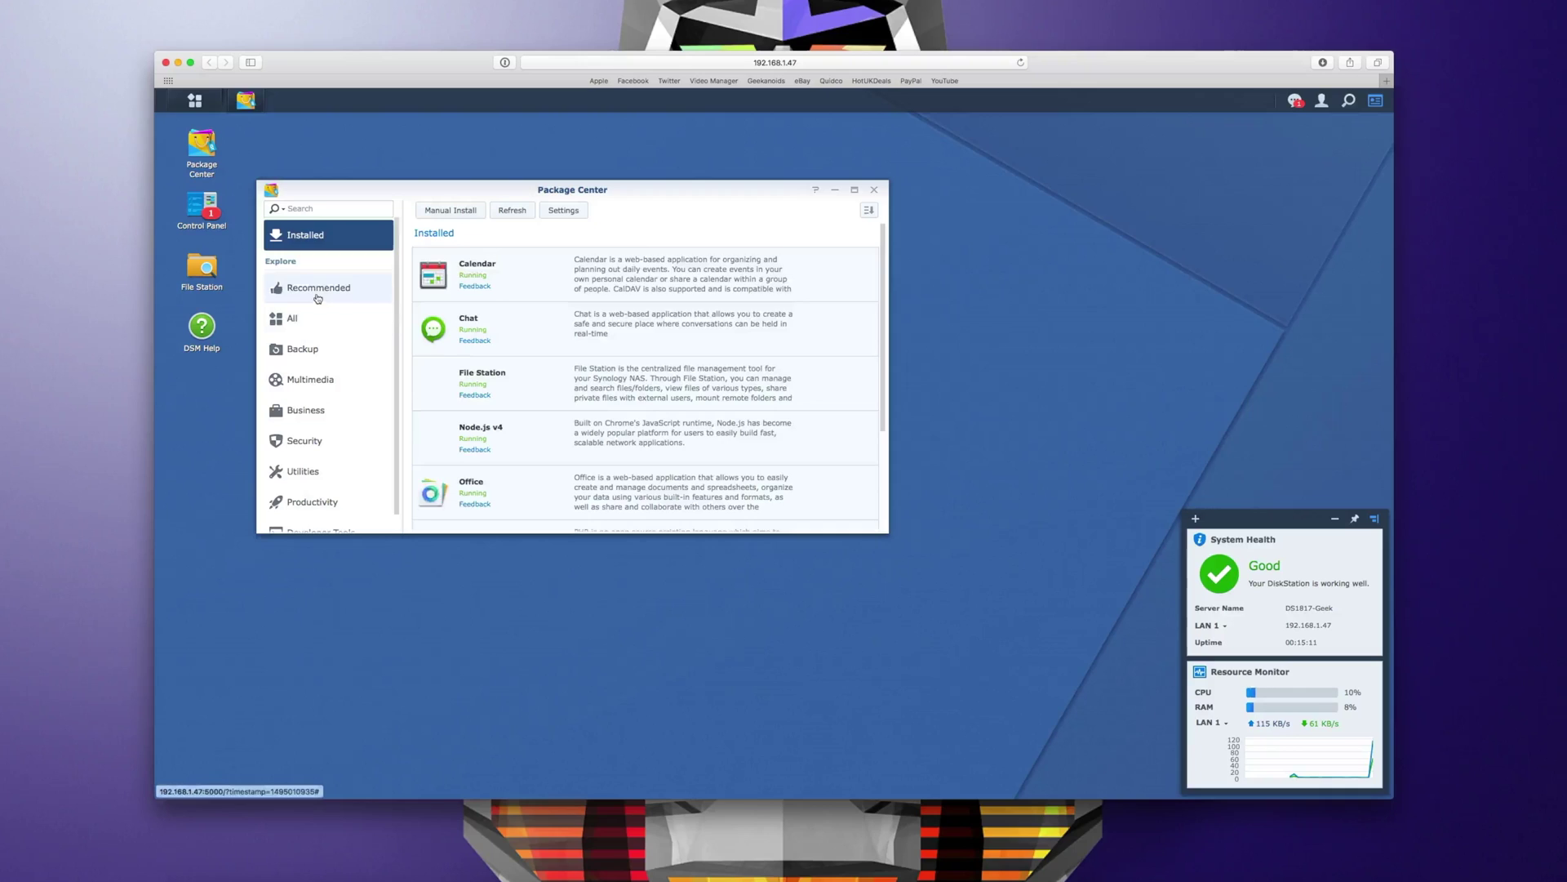
# Browse the Recommended, All, Backup, Multimedia and Business packages, then view File Station's Shared Links settings
pyautogui.click(317, 296)
pyautogui.scroll(-3, 614, 379)
pyautogui.scroll(3, 584, 376)
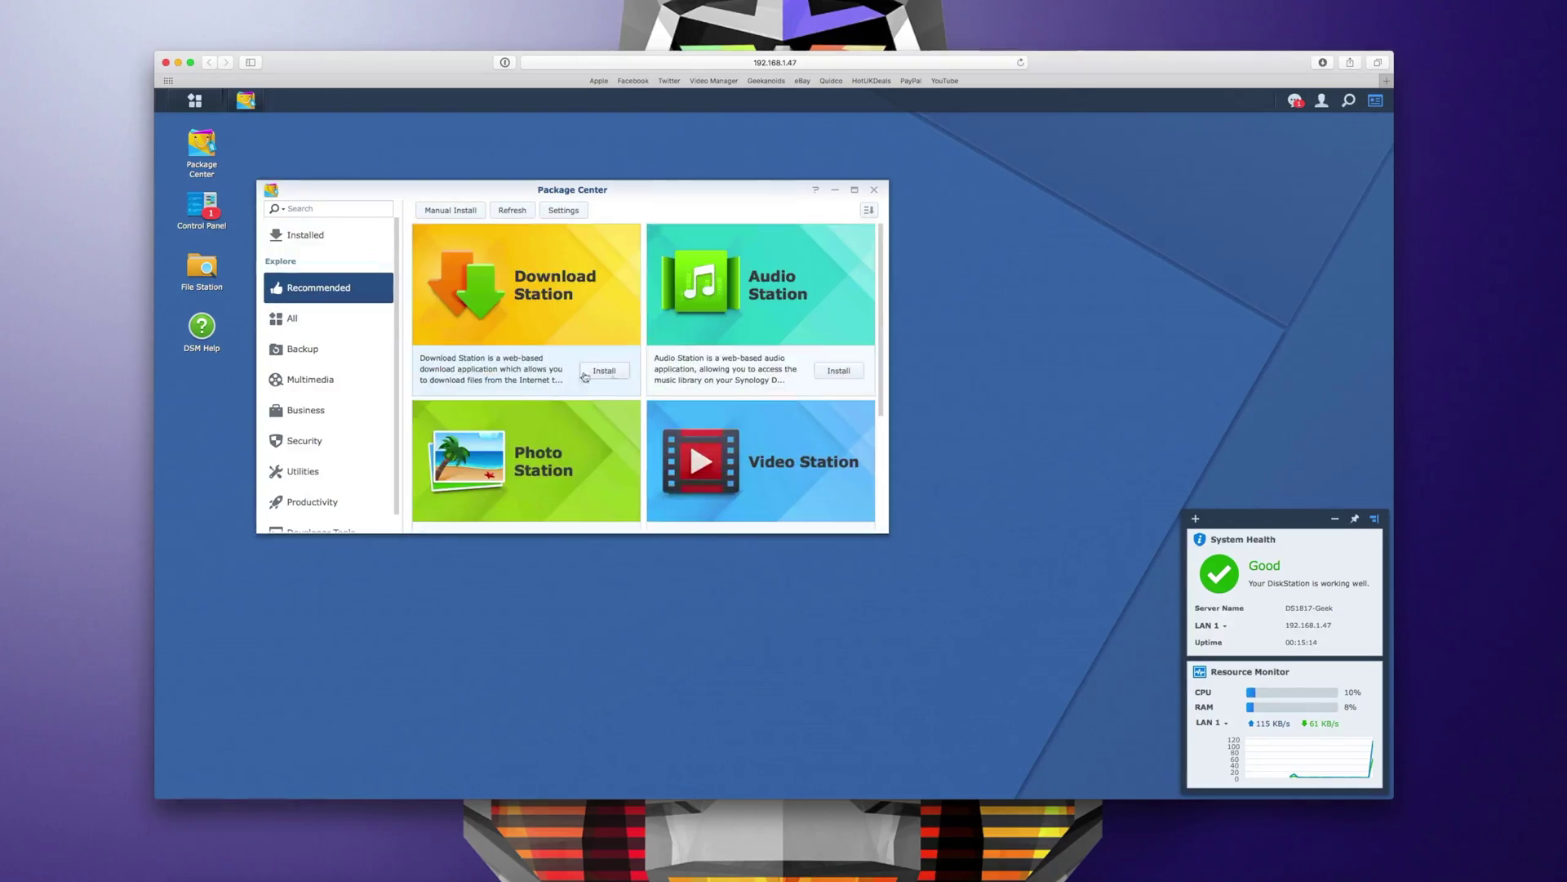
pyautogui.click(298, 320)
pyautogui.scroll(-3, 543, 369)
pyautogui.scroll(3, 542, 369)
pyautogui.click(324, 361)
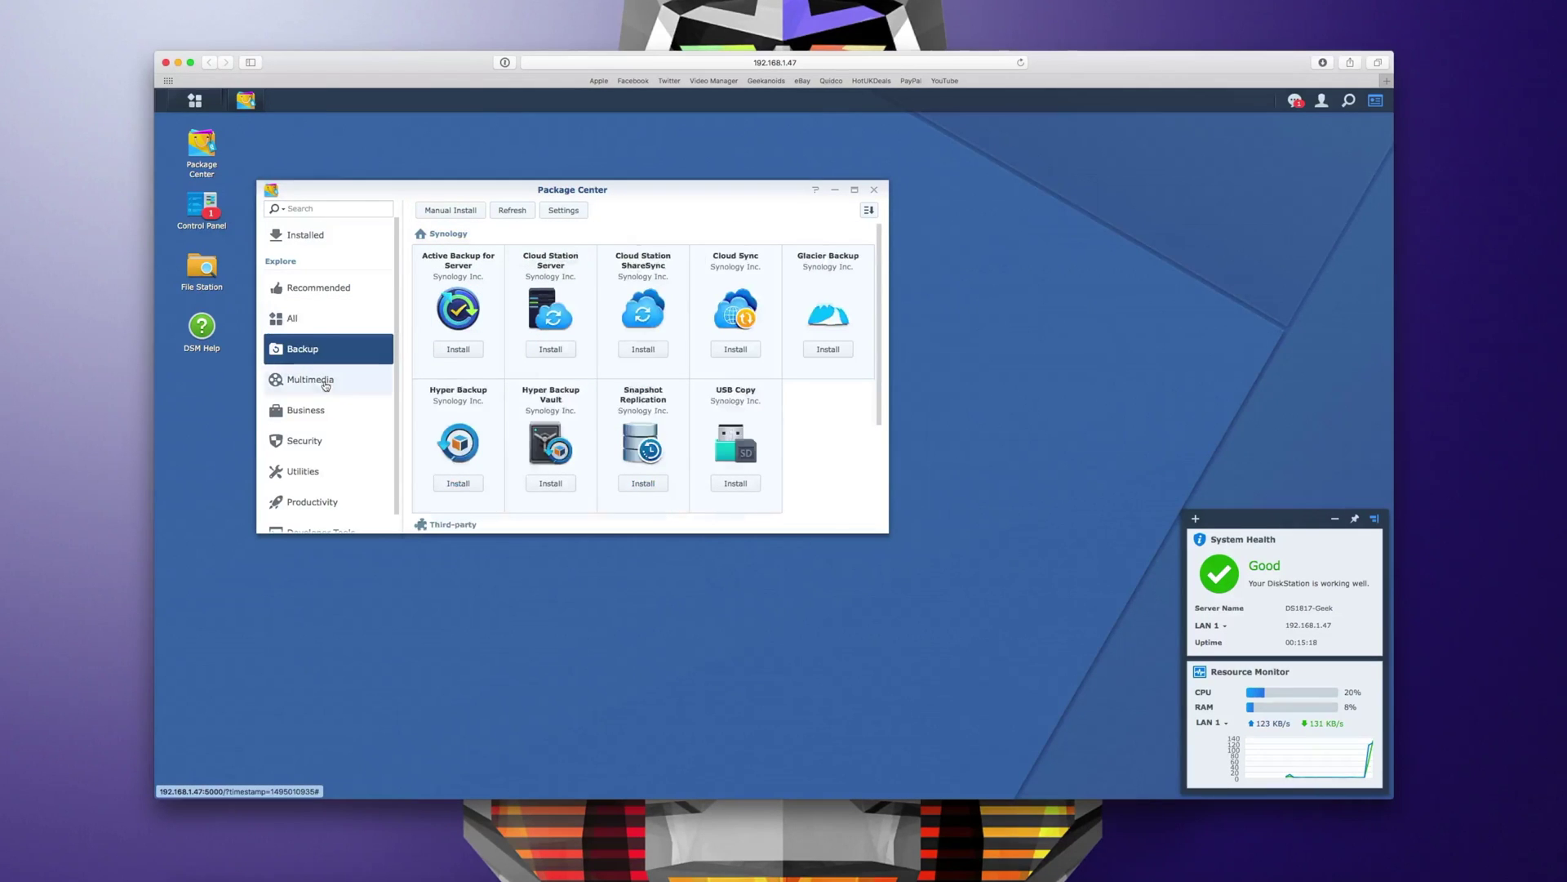
pyautogui.click(325, 384)
pyautogui.click(322, 417)
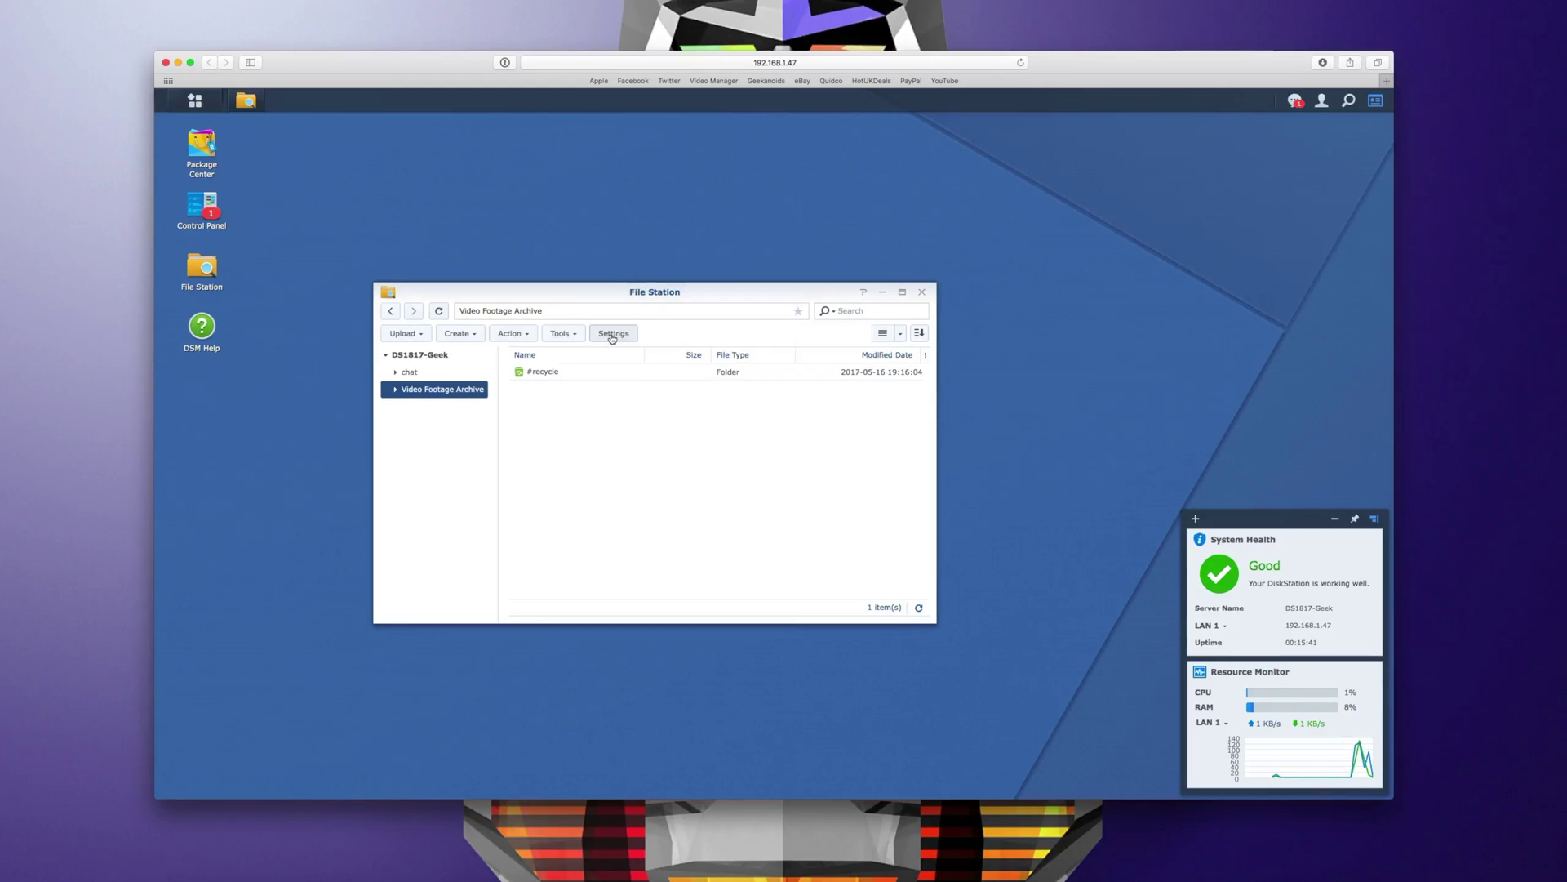
pyautogui.click(611, 335)
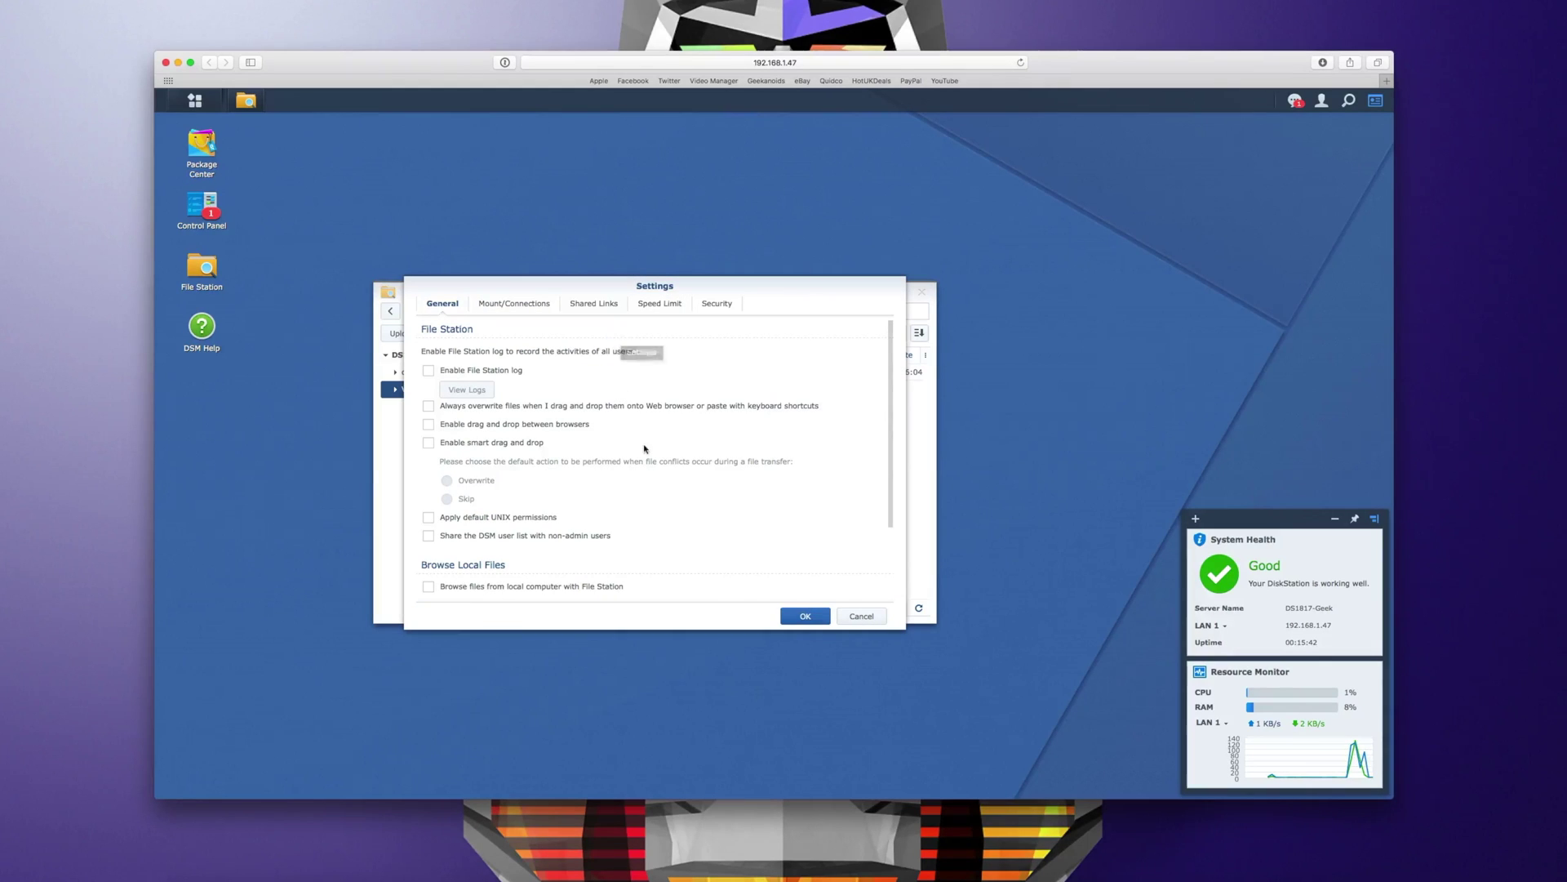
pyautogui.click(583, 307)
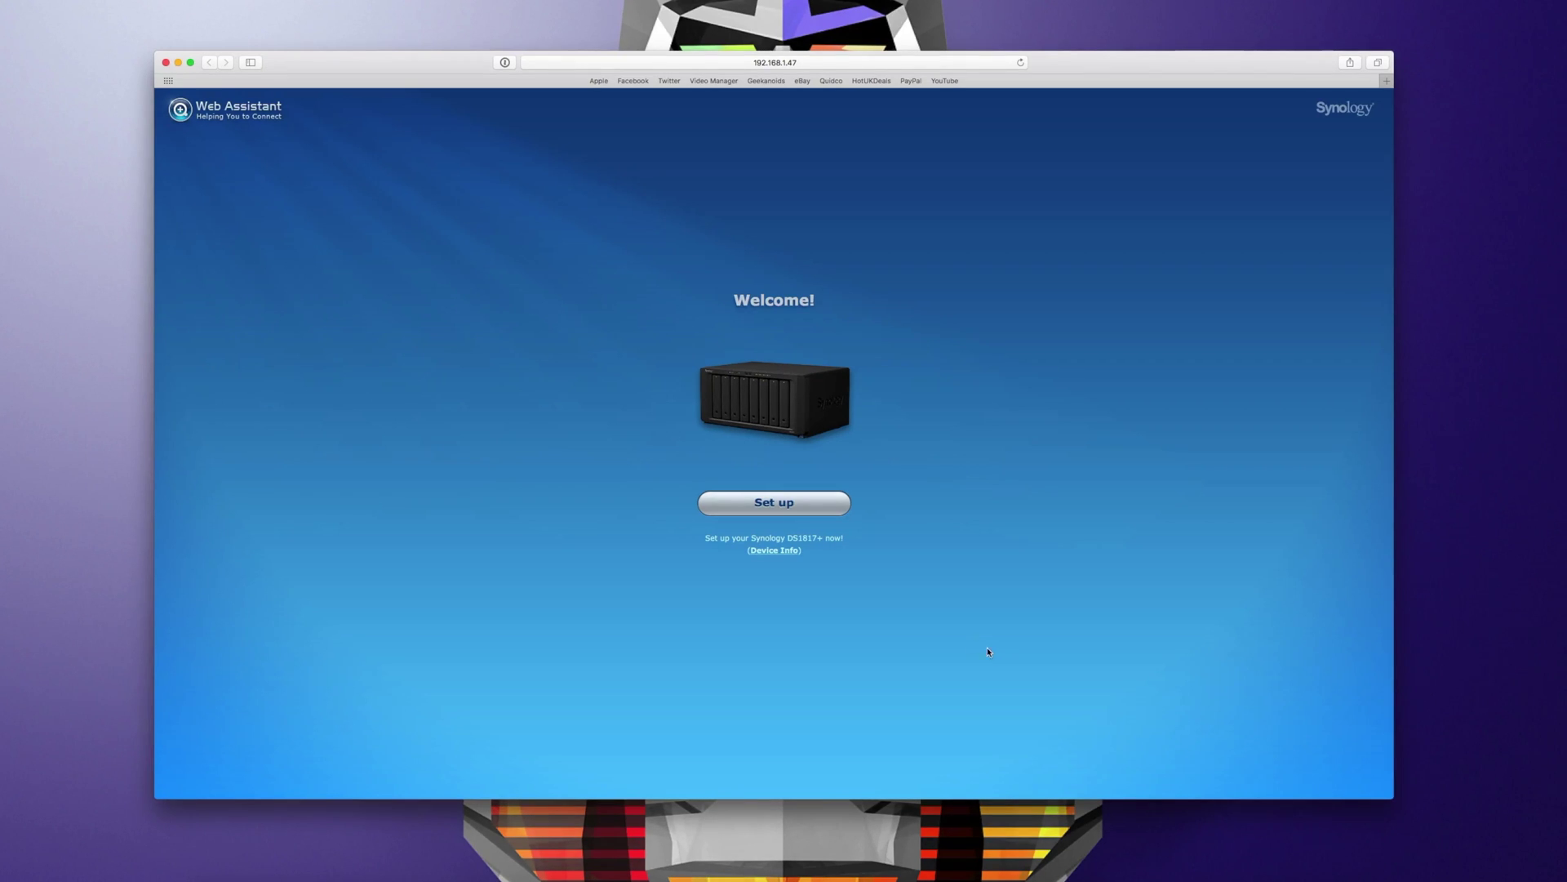
# Set up the DS1817+ and install DSM, acknowledging that all disk data will be erased
pyautogui.click(815, 508)
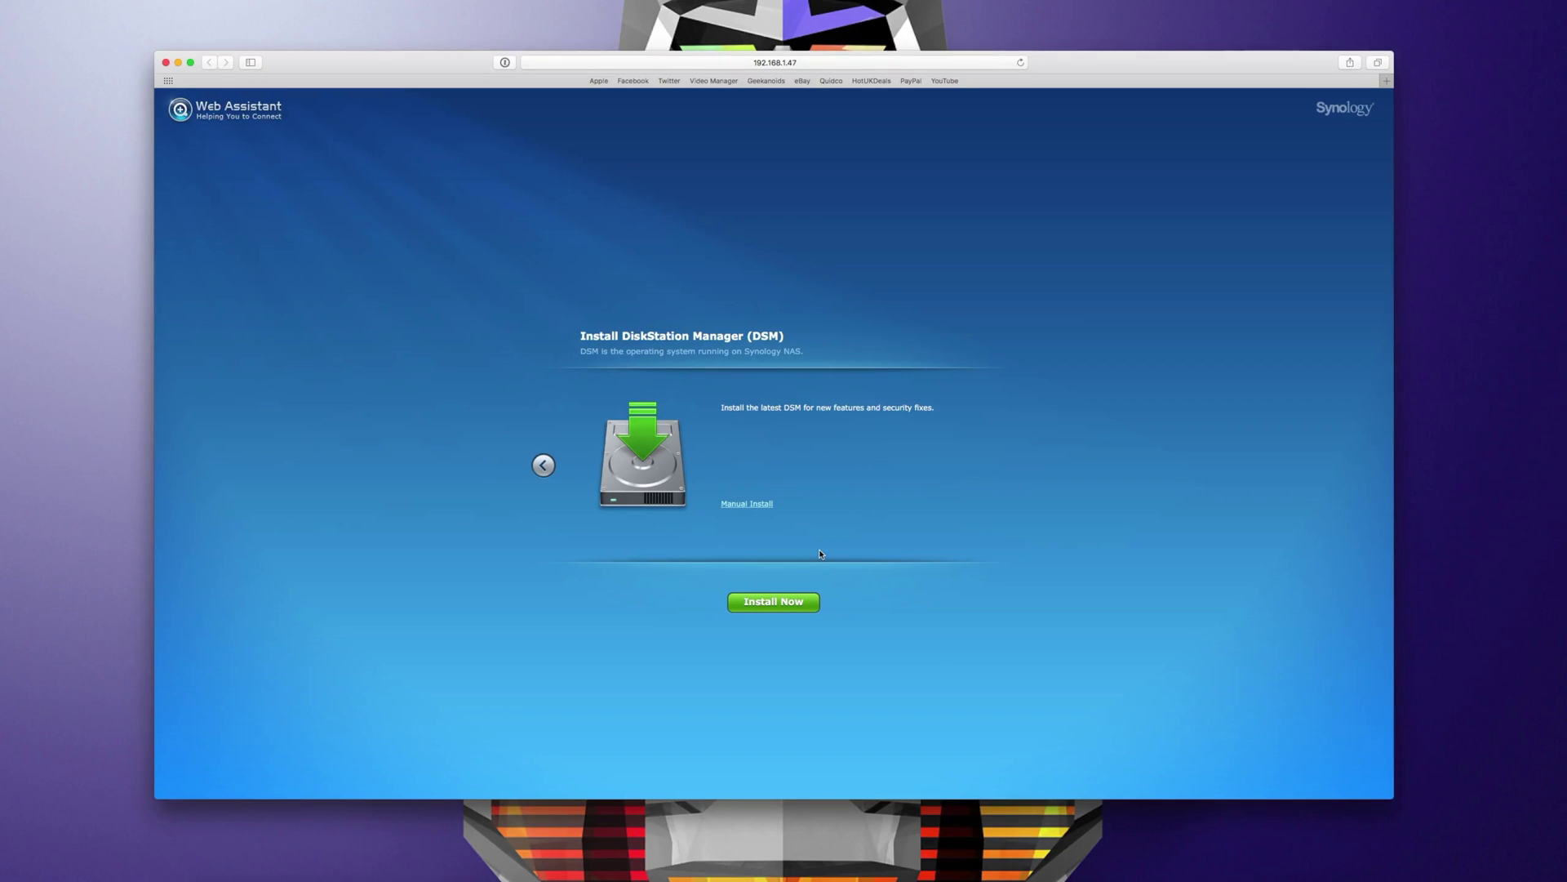
pyautogui.click(789, 609)
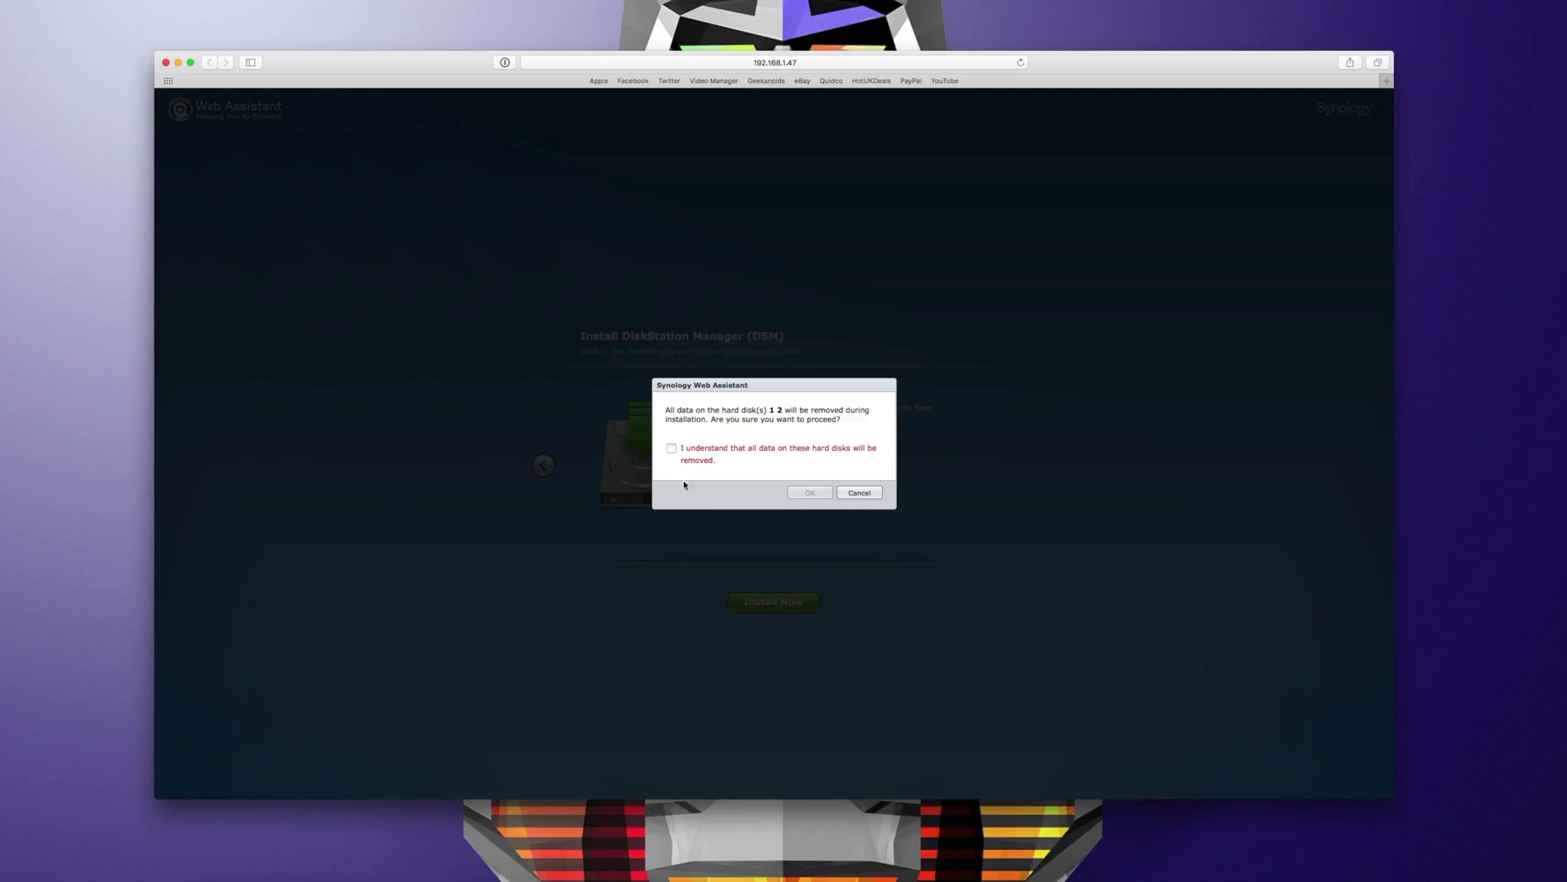
pyautogui.click(672, 449)
pyautogui.press('Return')
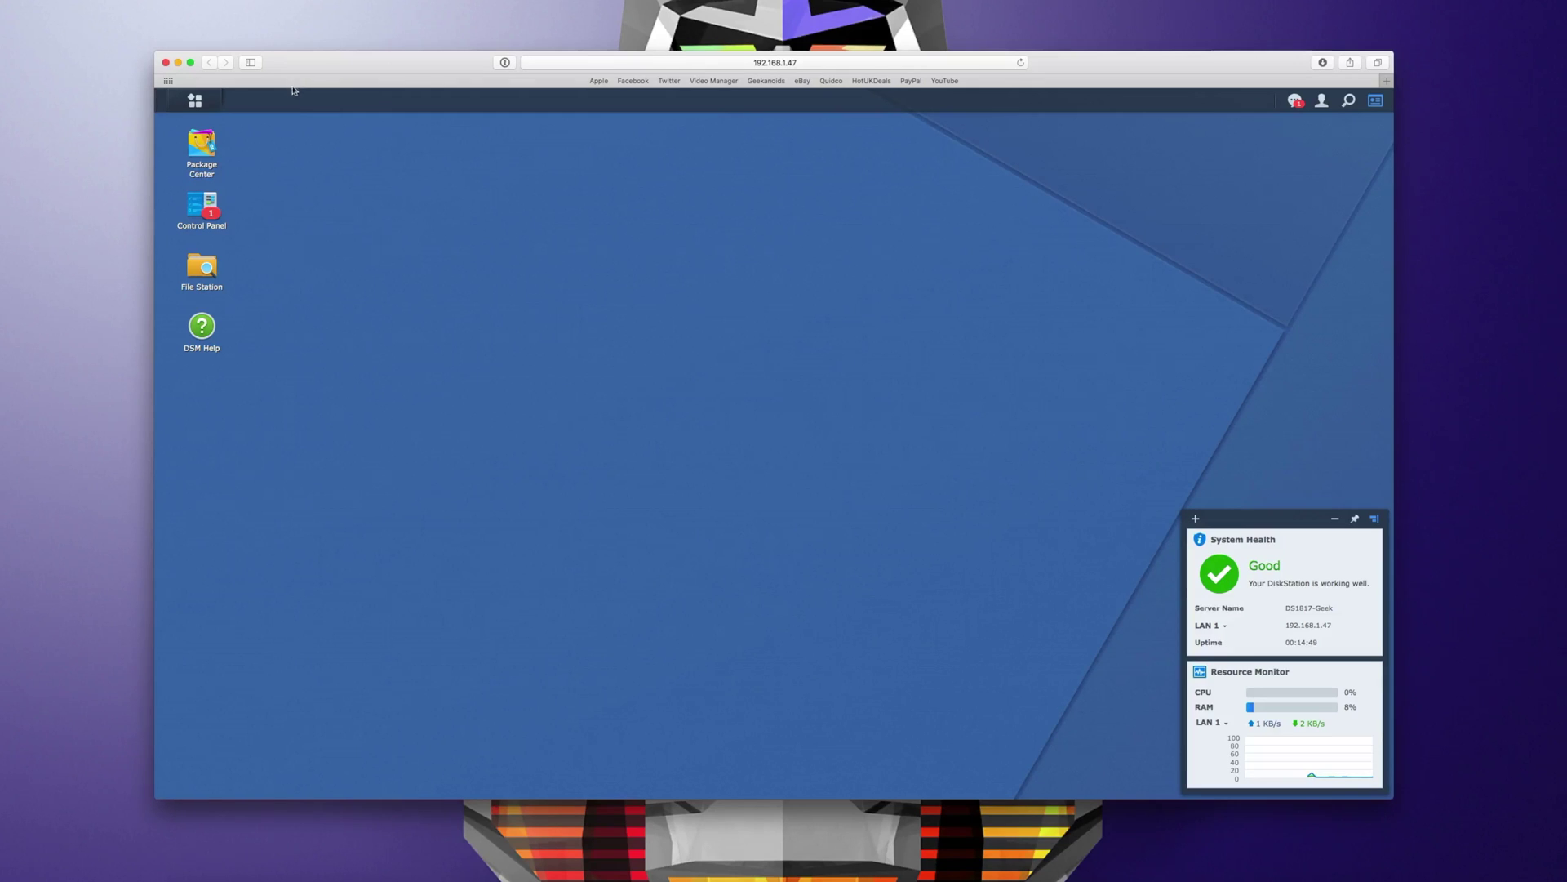
pyautogui.click(196, 101)
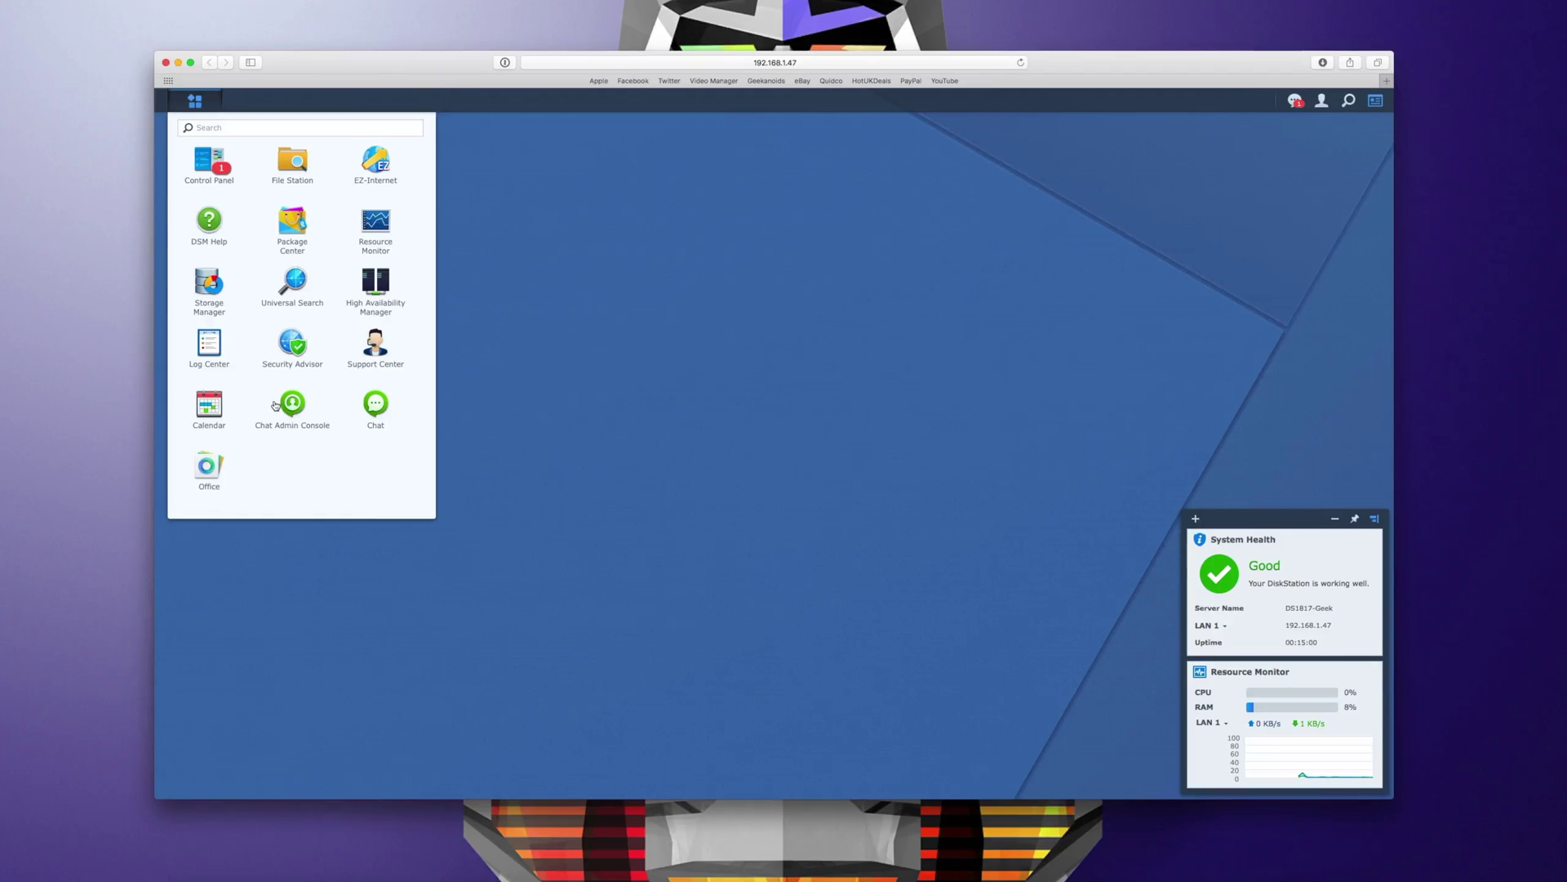
pyautogui.click(500, 388)
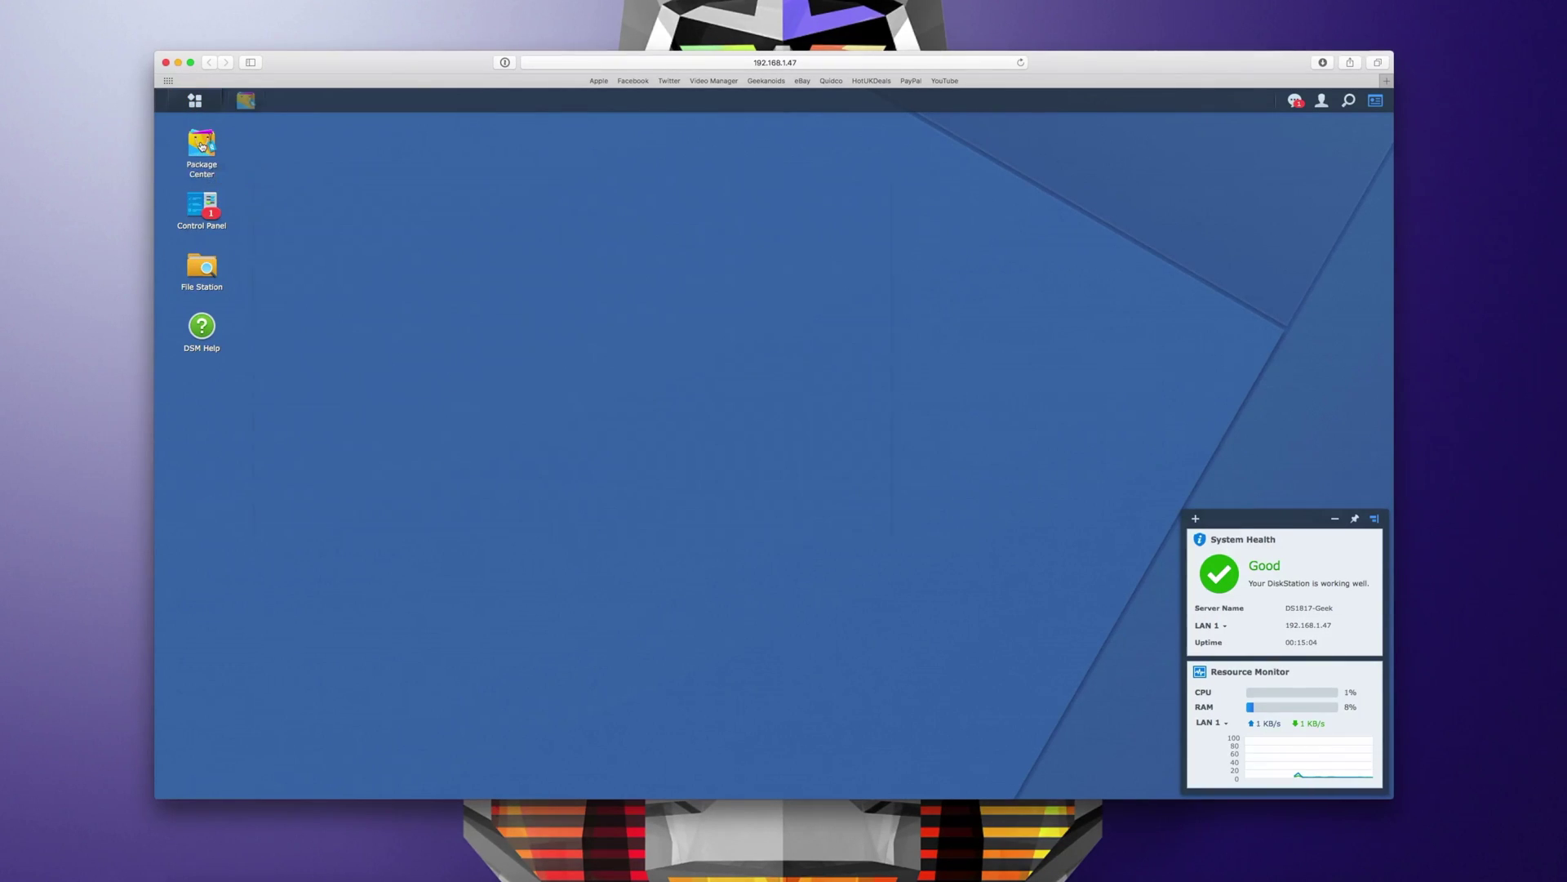
# Open Package Center and browse the Recommended, All, Backup, Multimedia and Business categories
pyautogui.click(202, 147)
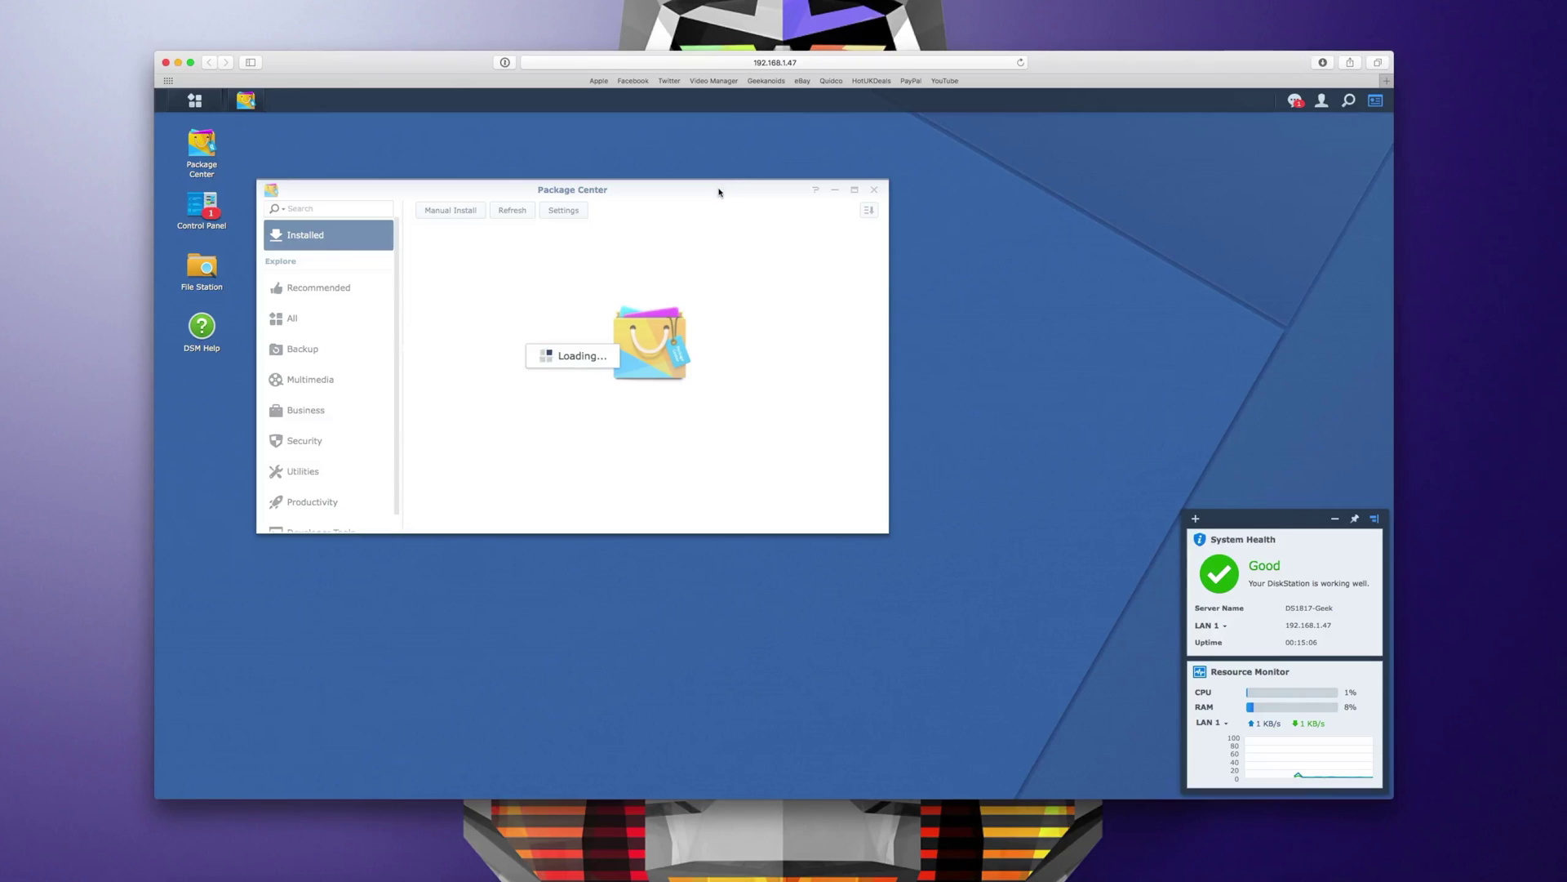
pyautogui.scroll(-3, 536, 341)
pyautogui.scroll(3, 536, 341)
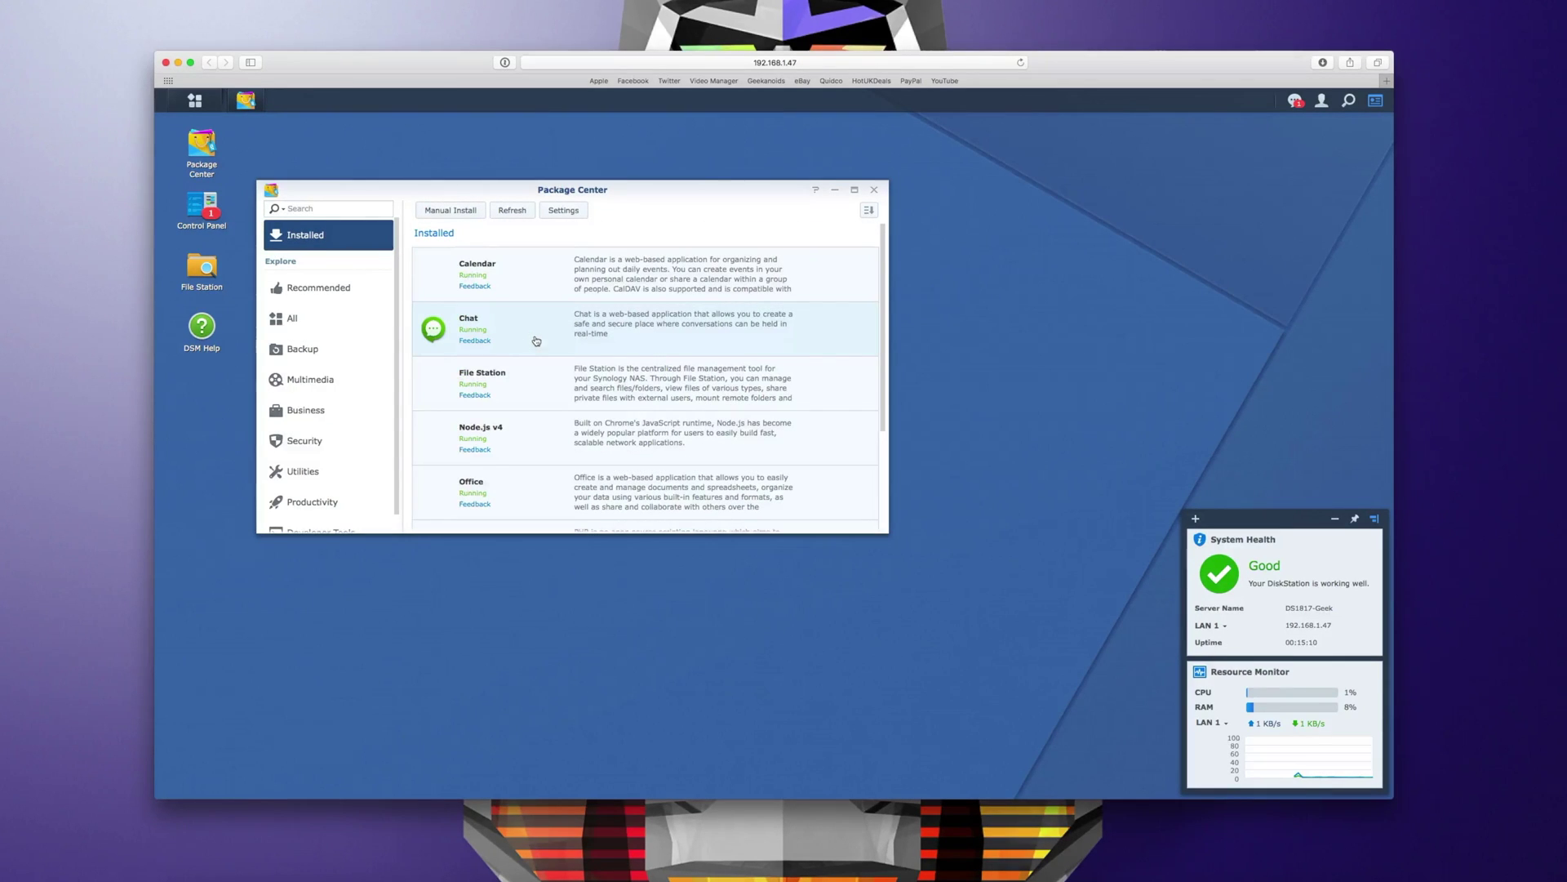
pyautogui.click(319, 288)
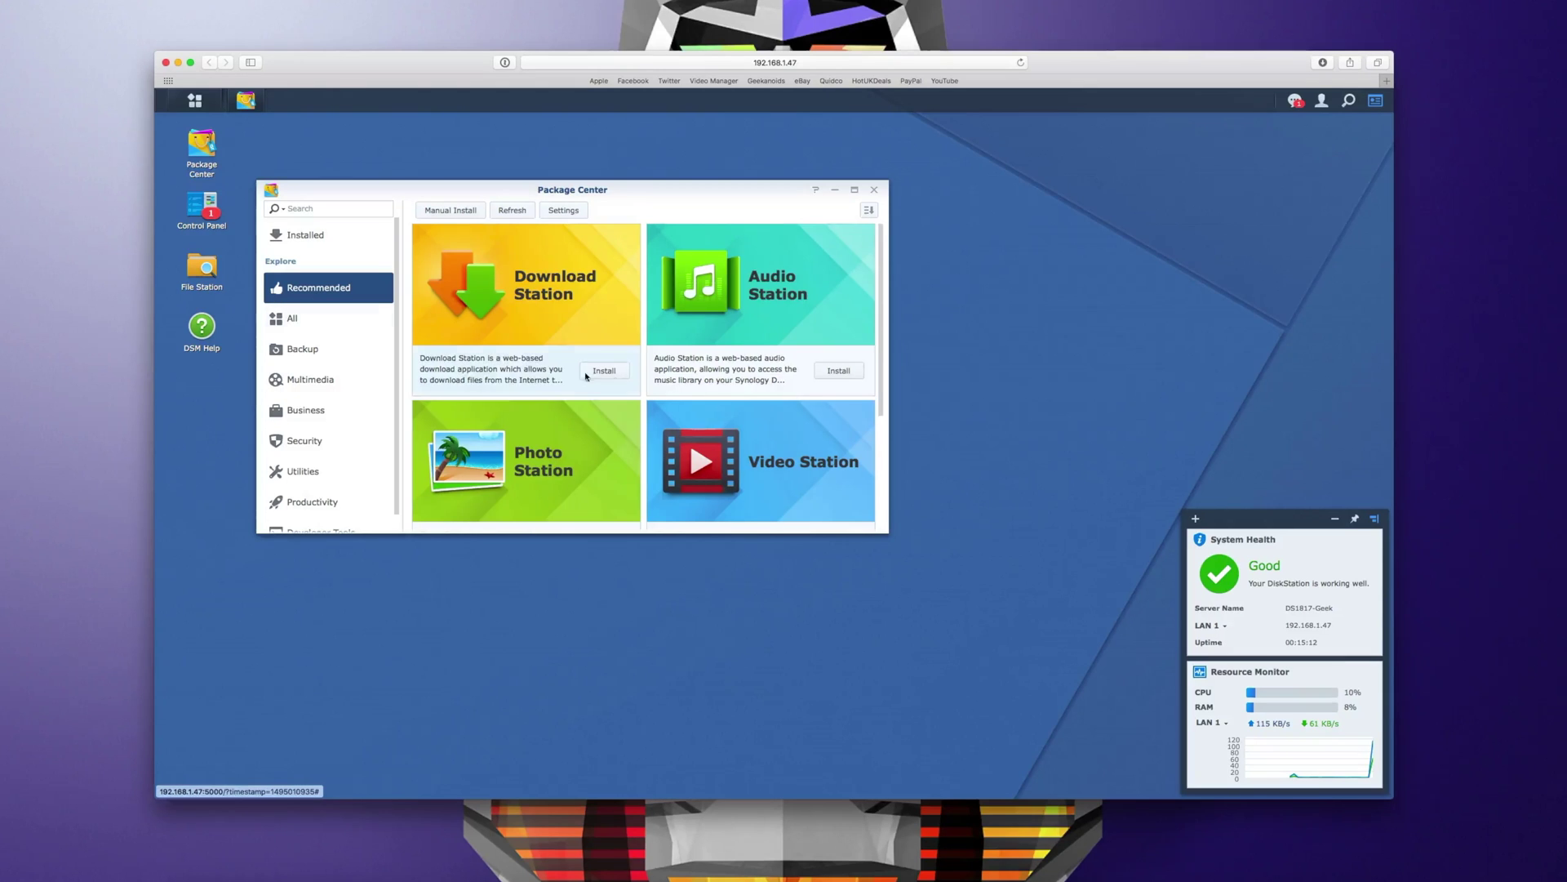
pyautogui.scroll(-3, 609, 380)
pyautogui.scroll(3, 608, 379)
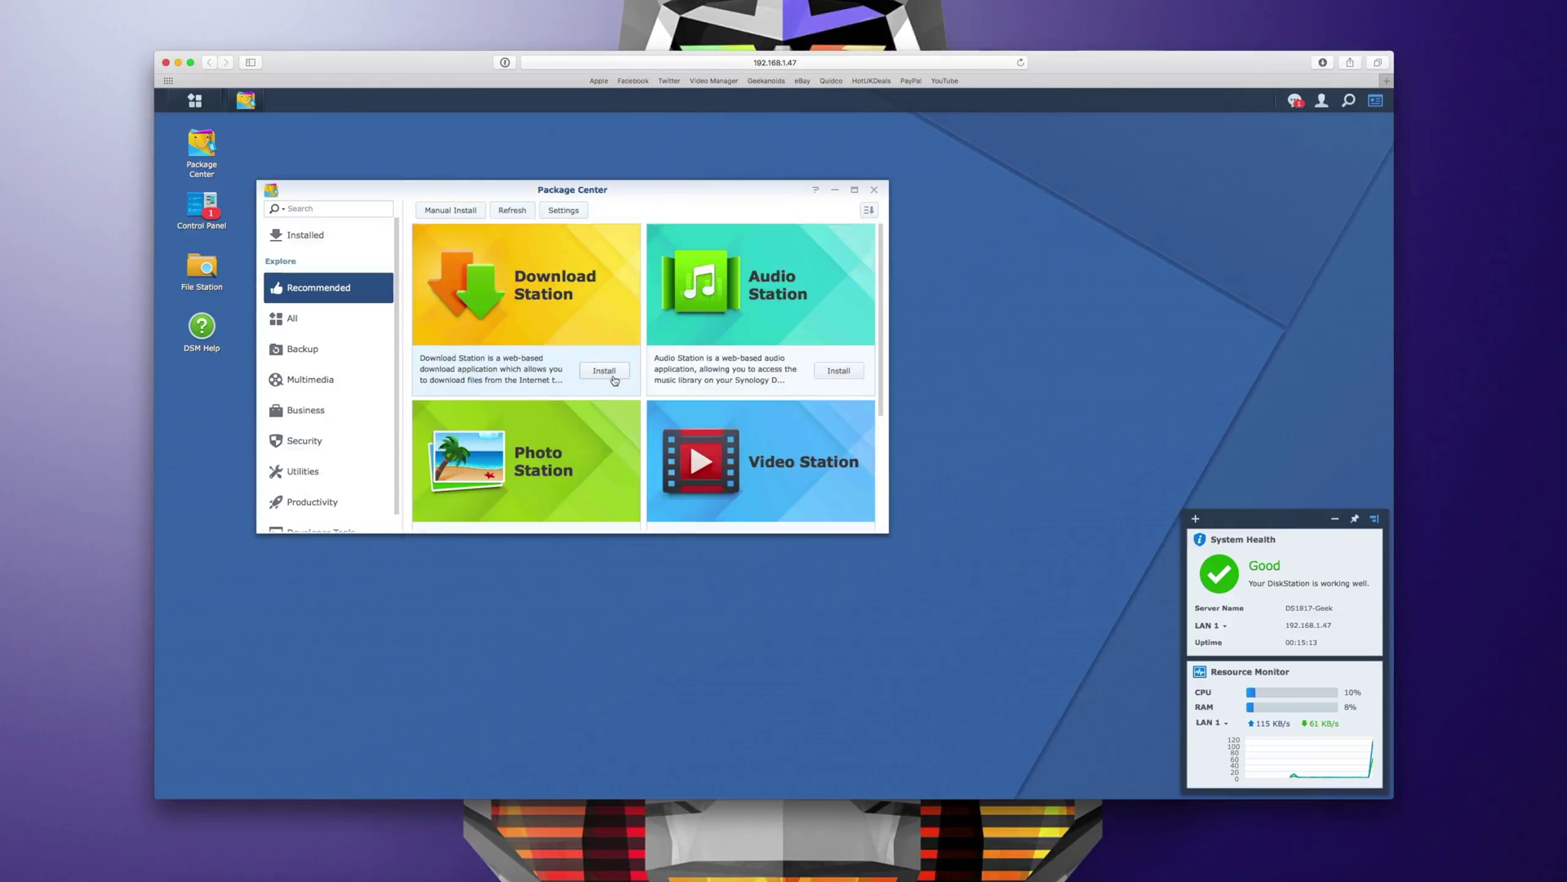
pyautogui.click(299, 327)
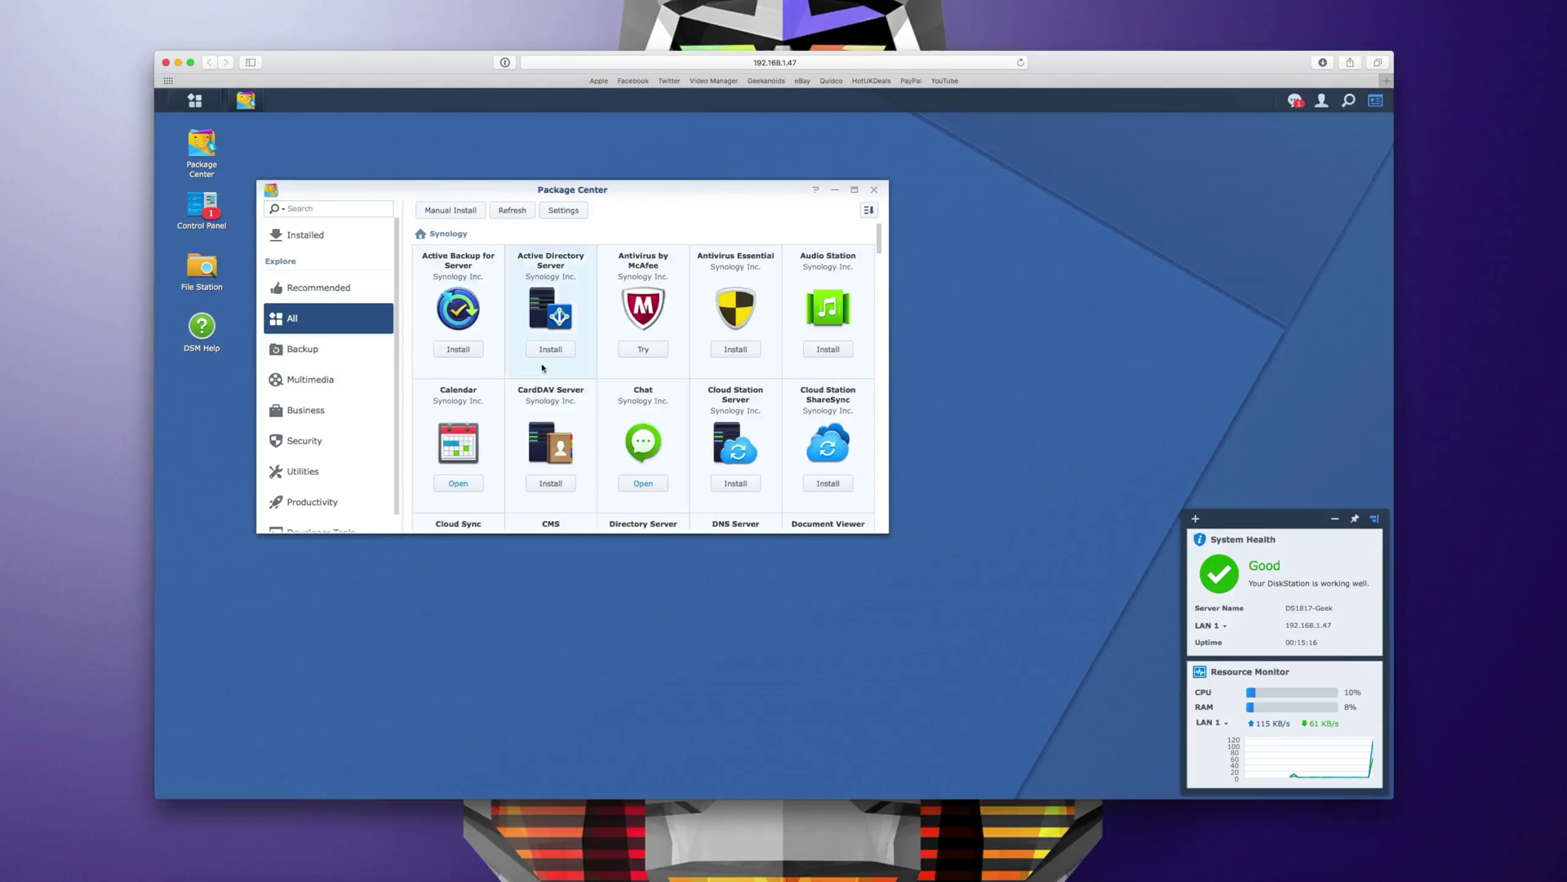
pyautogui.scroll(-3, 543, 368)
pyautogui.scroll(3, 543, 368)
pyautogui.click(323, 362)
pyautogui.click(323, 380)
pyautogui.click(323, 415)
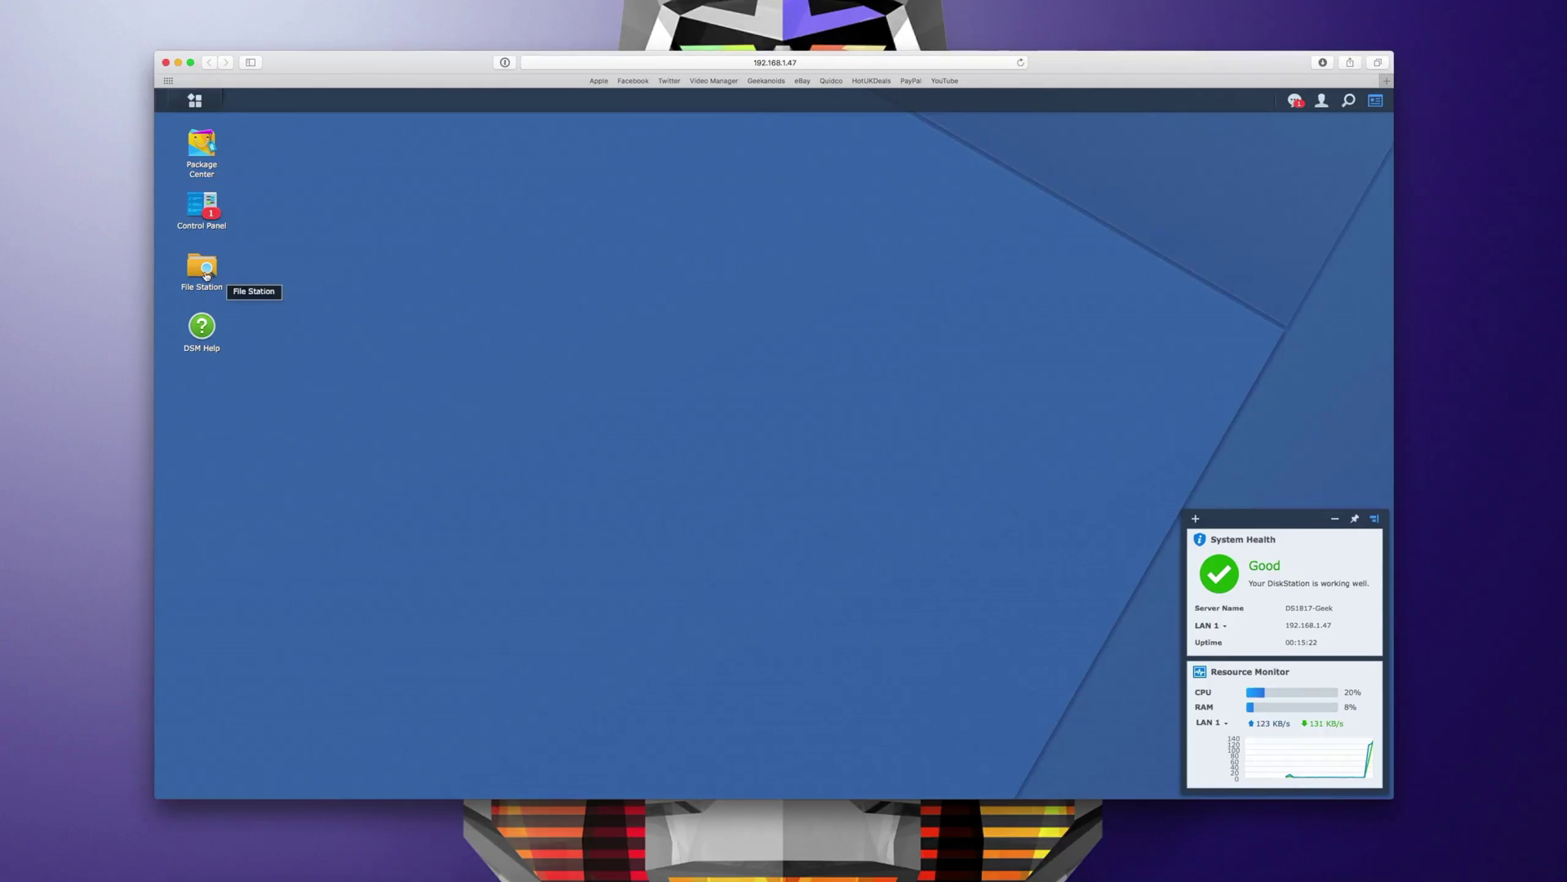
# Open File Station and look inside the Video Footage Archive and chat shared folders
pyautogui.click(204, 274)
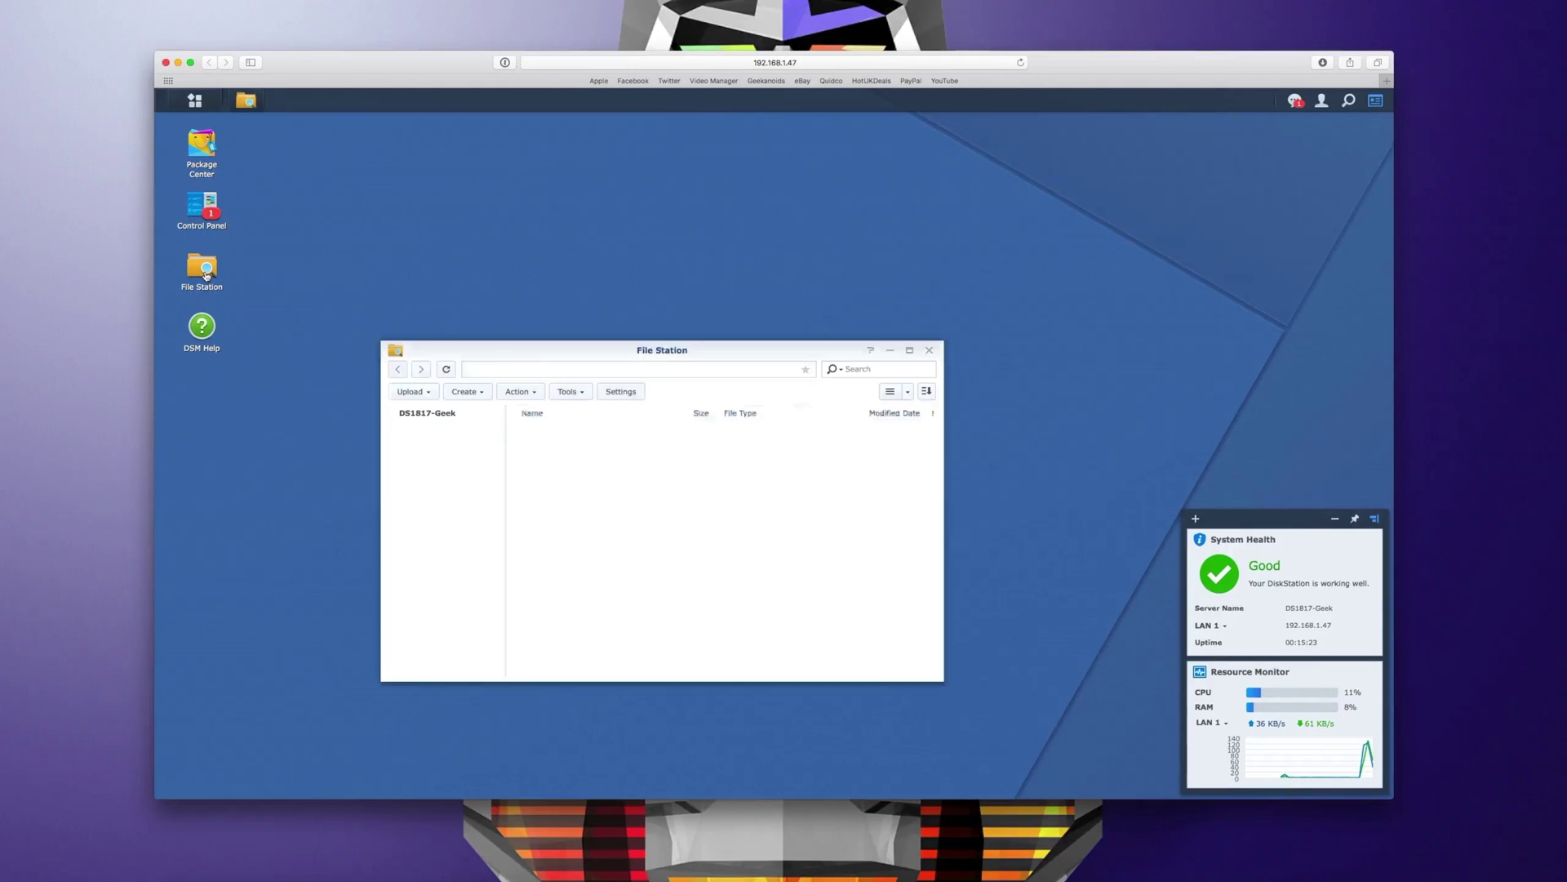
pyautogui.moveTo(543, 351); pyautogui.dragTo(536, 293)
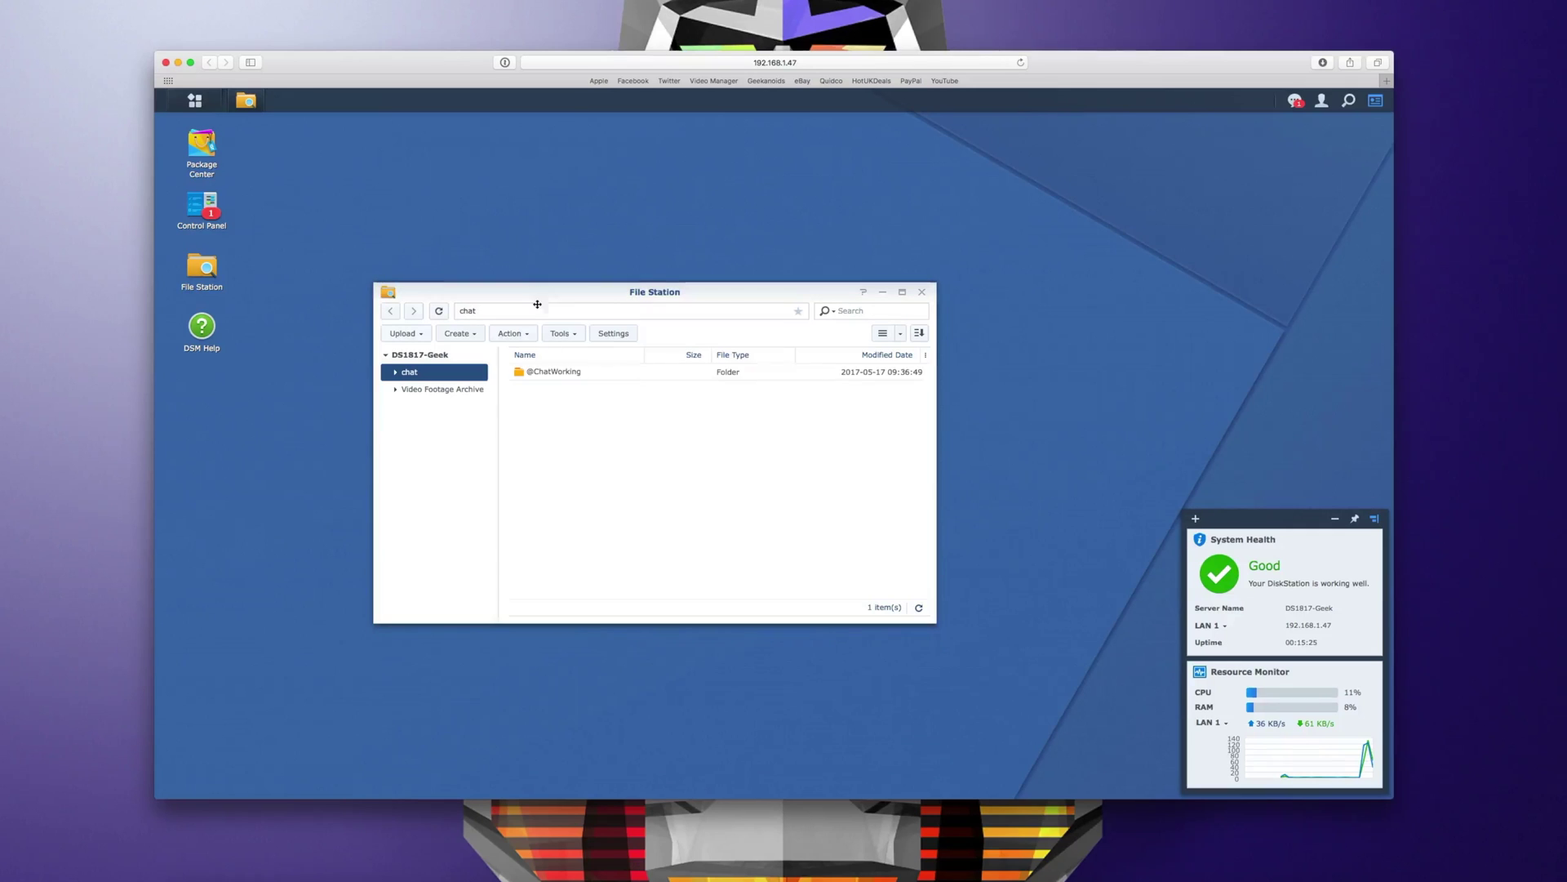
pyautogui.click(439, 392)
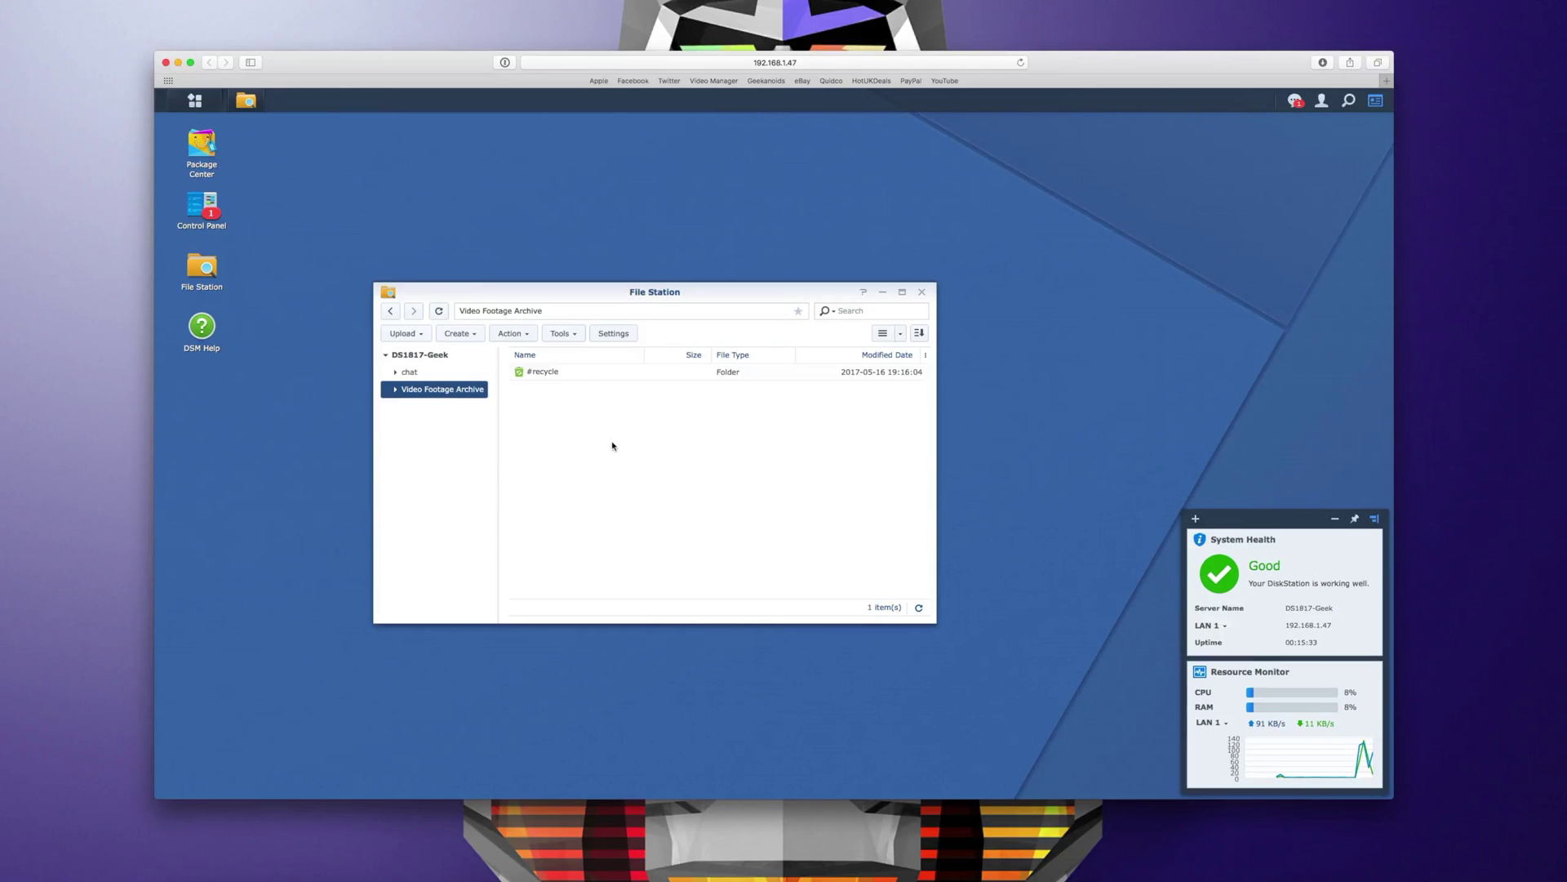
pyautogui.press('Up')
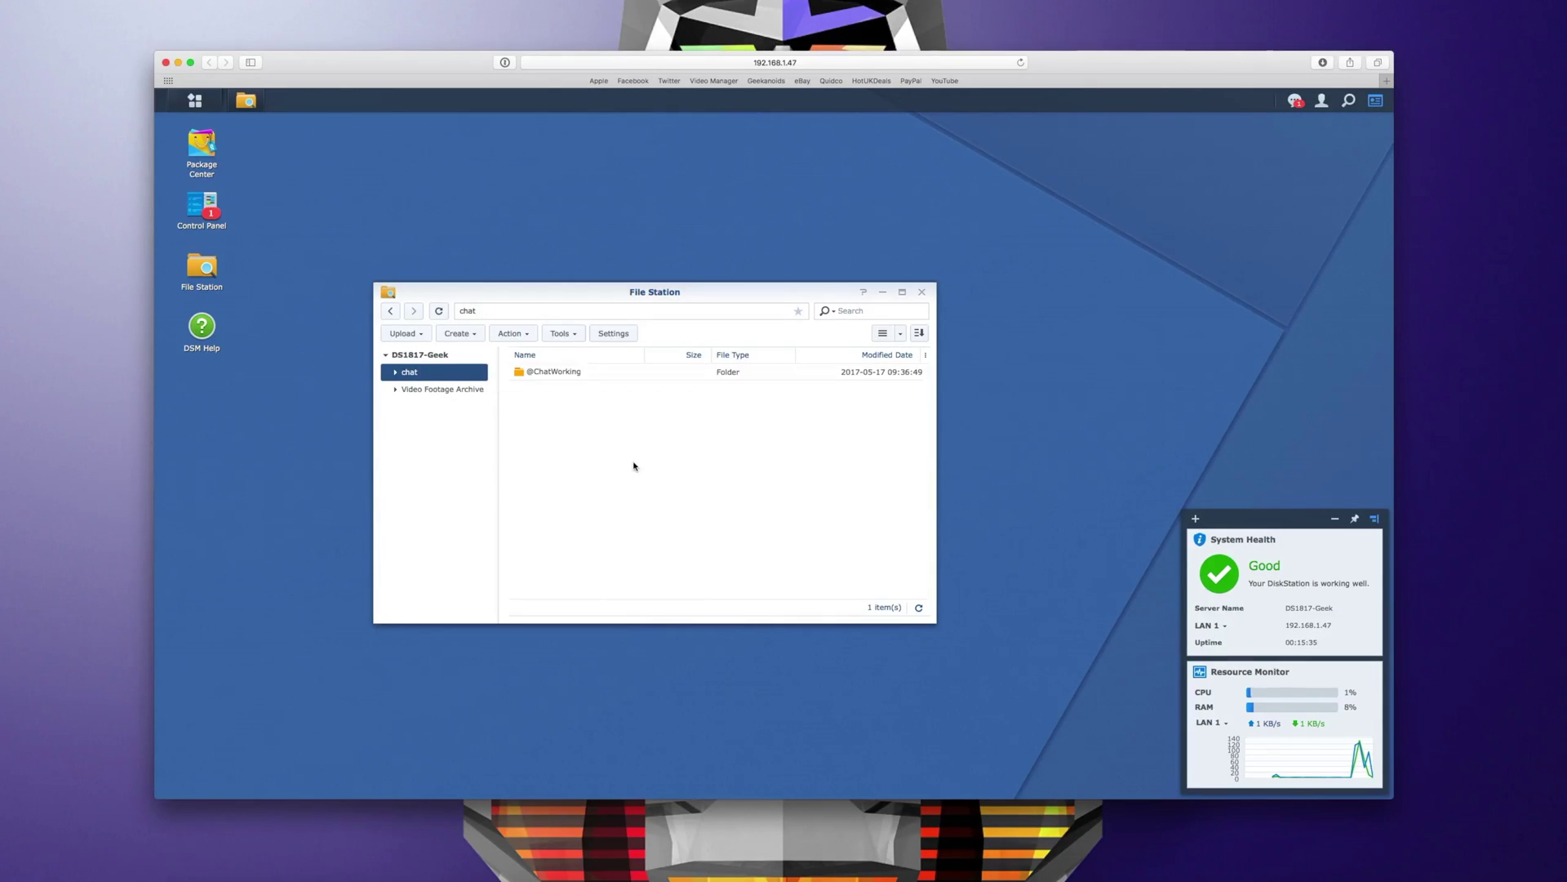
pyautogui.press('Down')
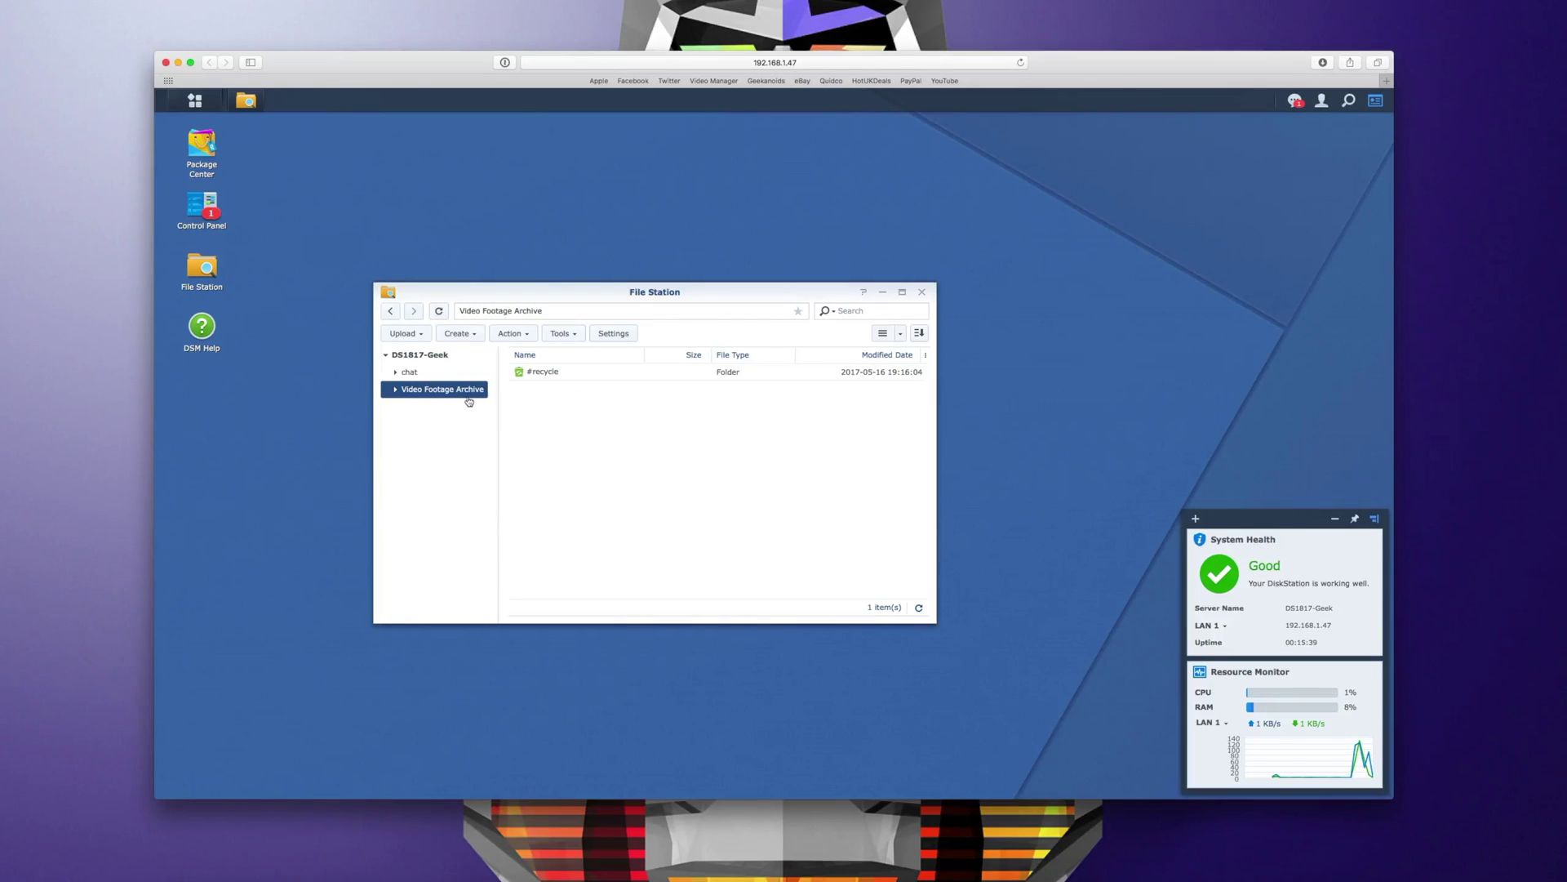
# Review File Station's Shared Links, Speed Limit, Security and General settings, then cancel without changes
pyautogui.click(613, 335)
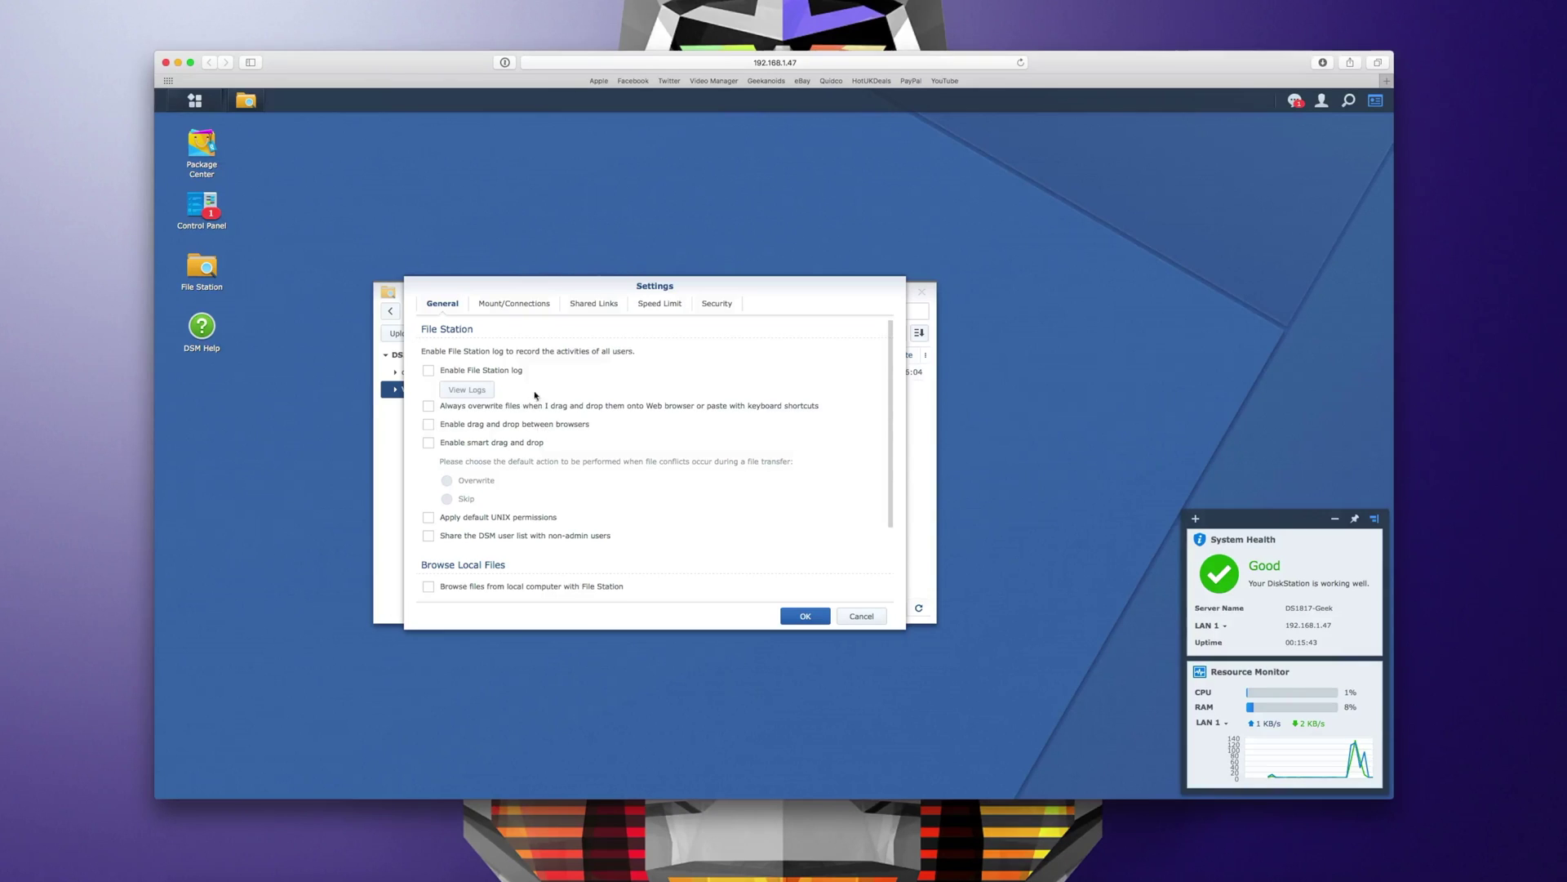
pyautogui.click(583, 308)
pyautogui.click(664, 308)
pyautogui.click(718, 310)
pyautogui.click(441, 306)
pyautogui.scroll(-5, 577, 481)
pyautogui.scroll(5, 577, 481)
pyautogui.click(866, 615)
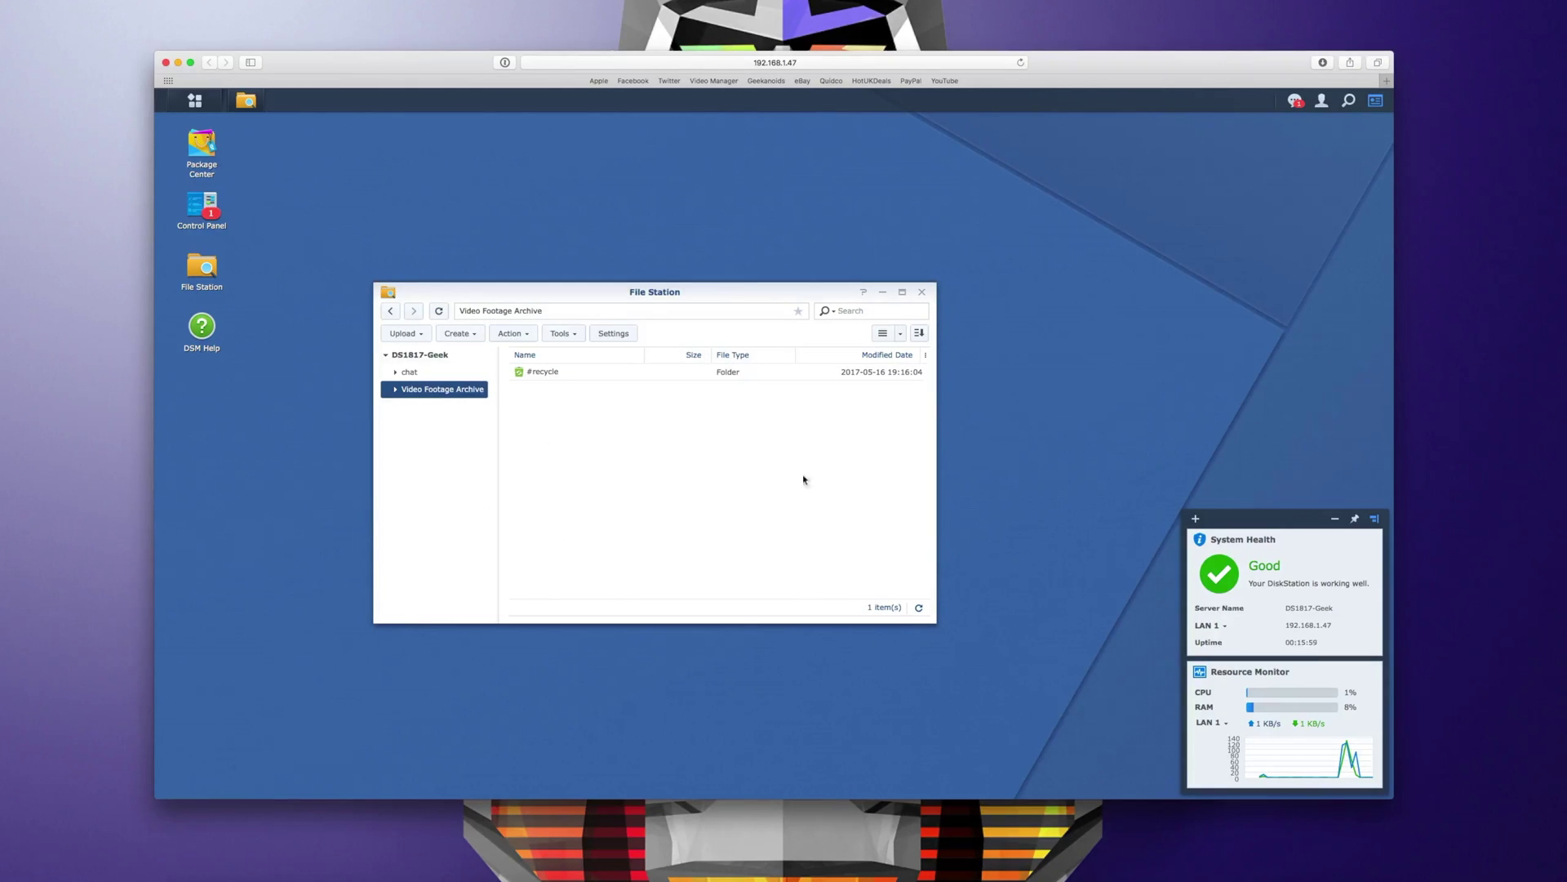
# Close File Station, then open DSM Help and close it again
pyautogui.click(922, 293)
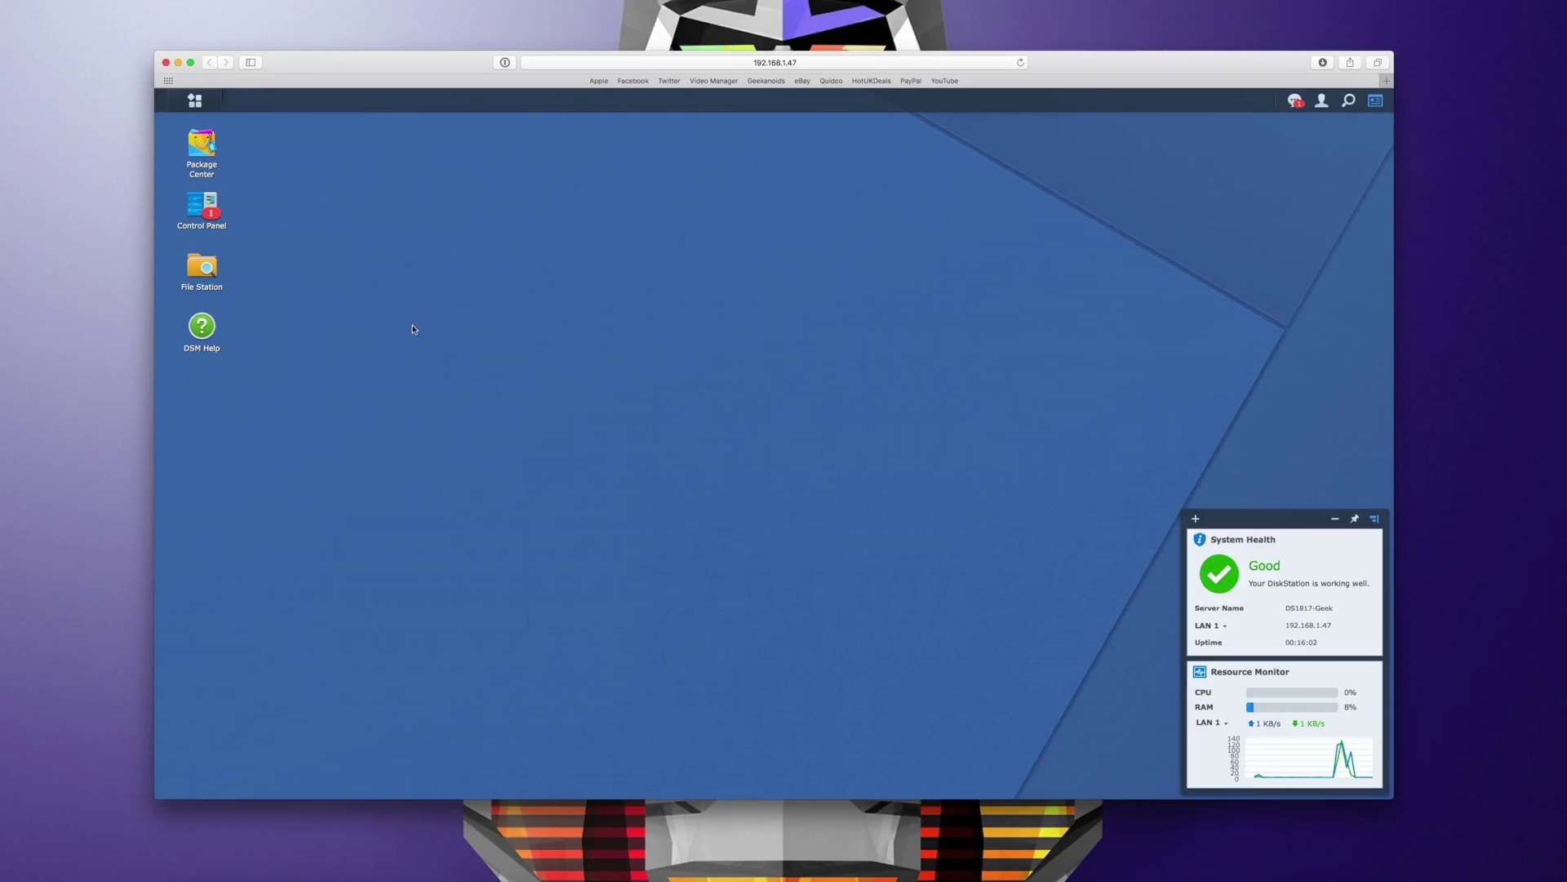
pyautogui.click(205, 329)
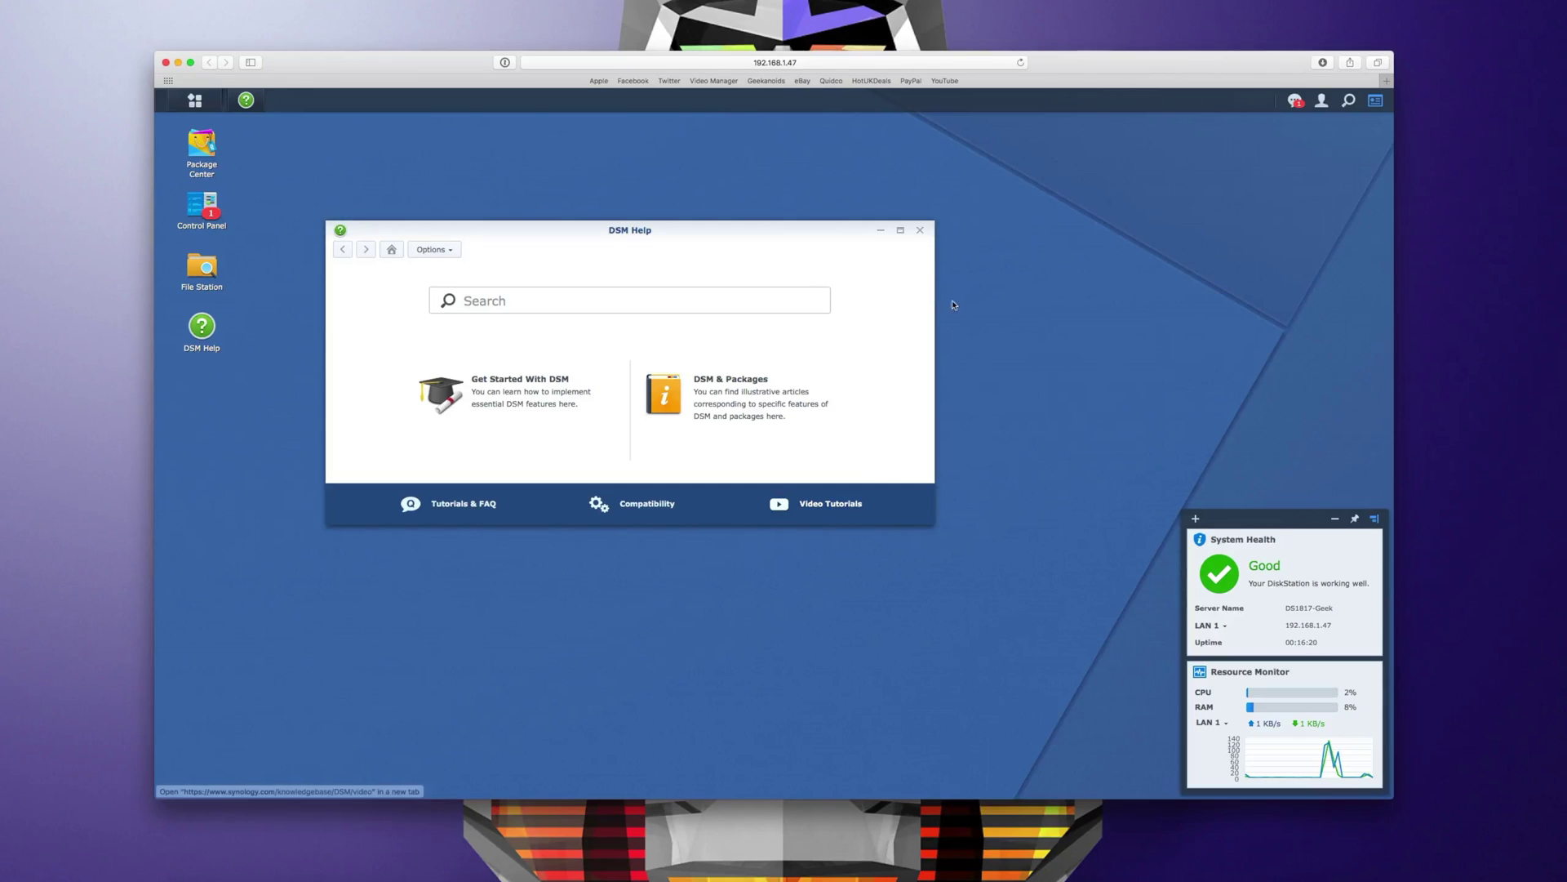
pyautogui.click(920, 229)
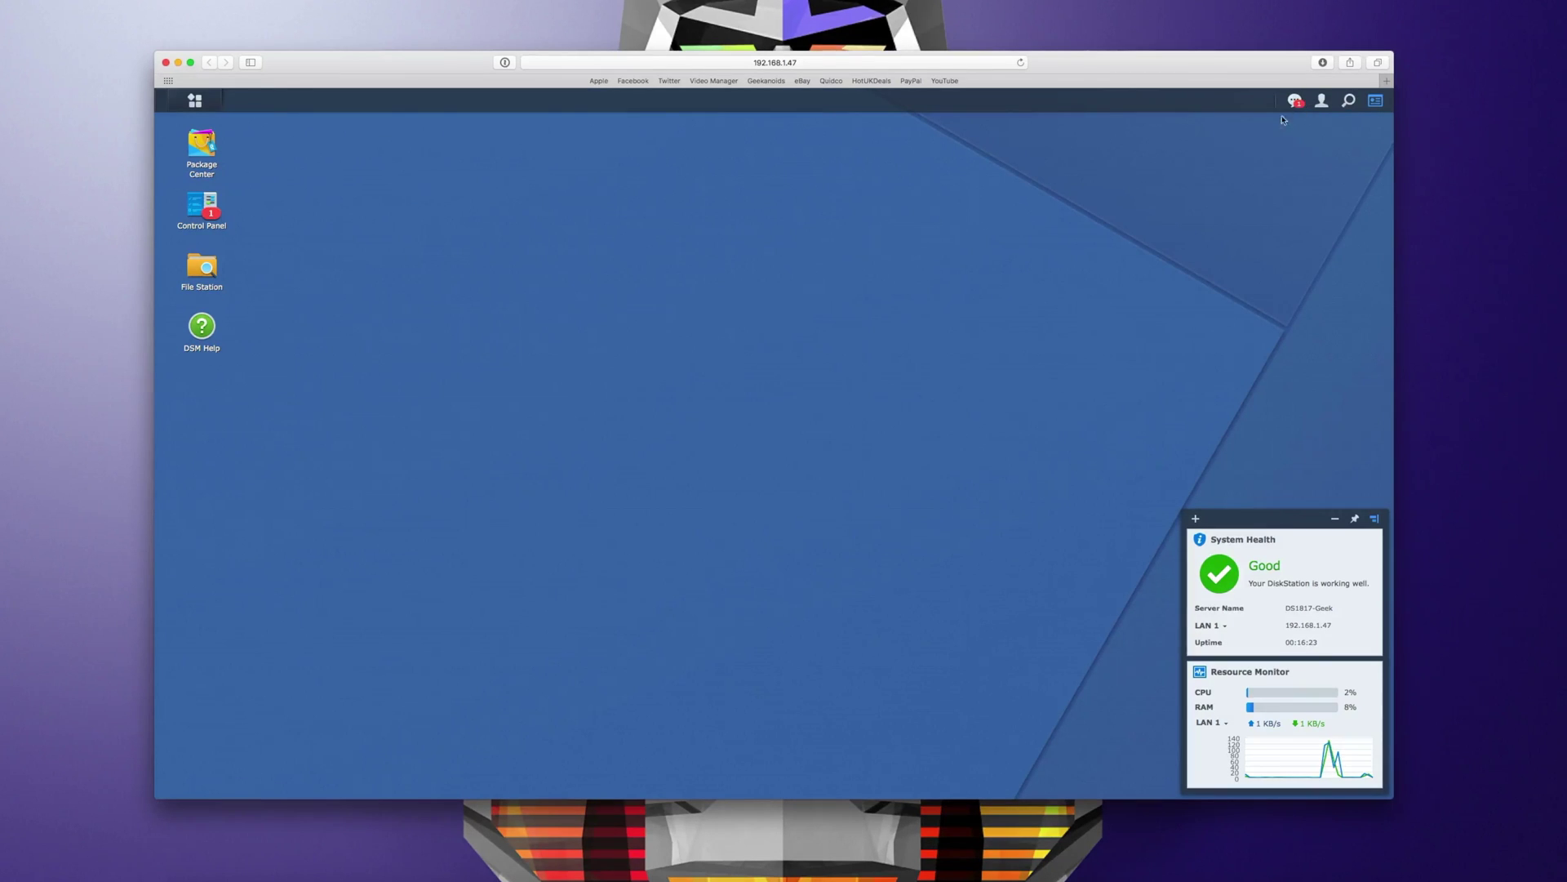
# Check the notifications list and account options, then bring up the search panel
pyautogui.click(1295, 101)
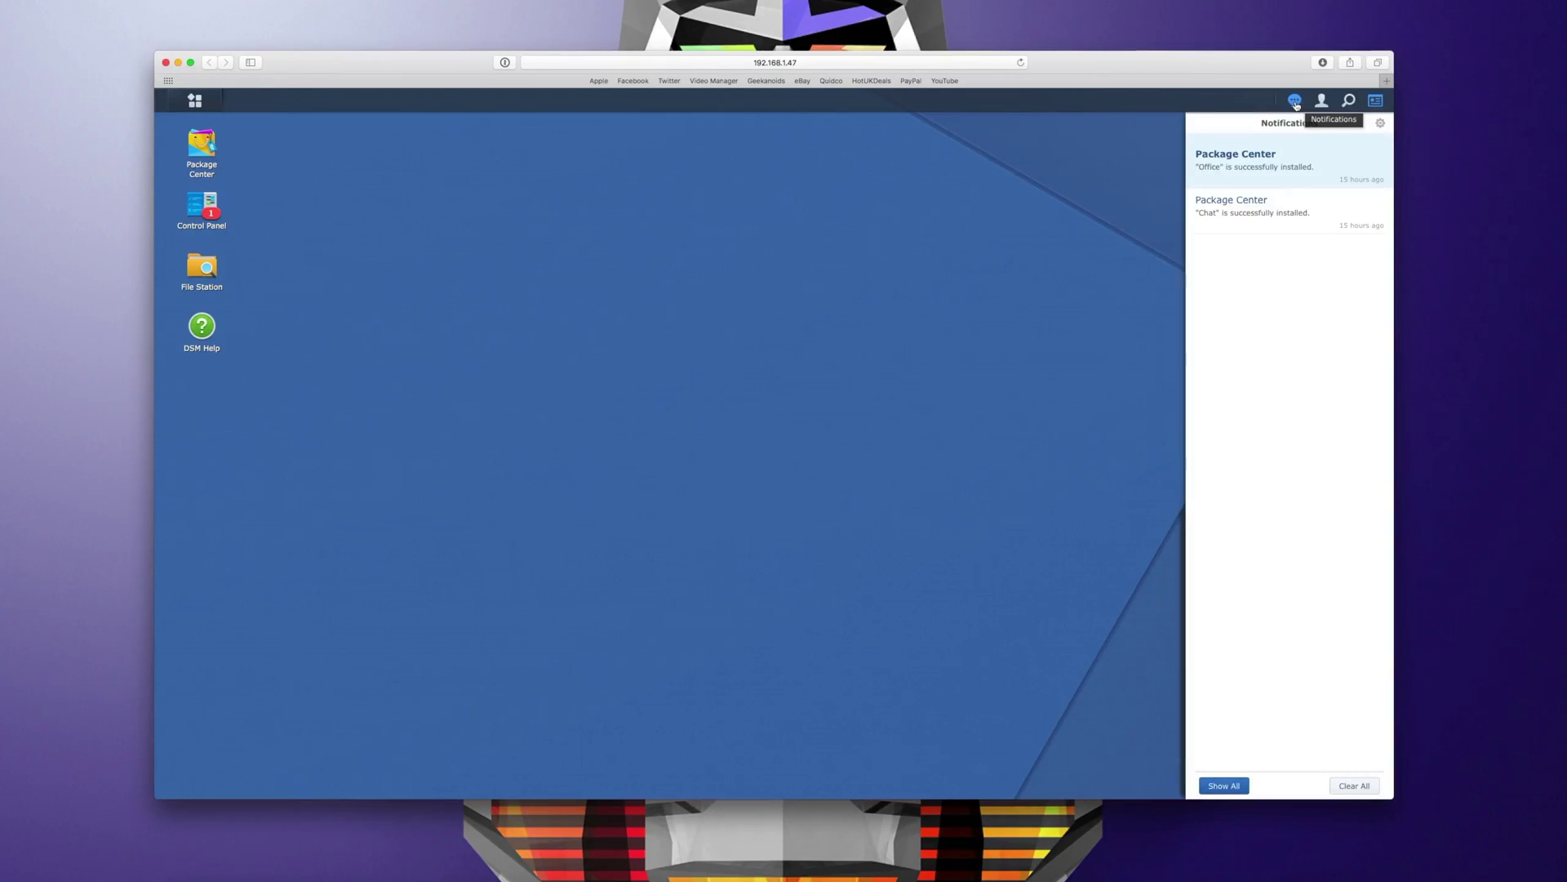
pyautogui.click(1322, 104)
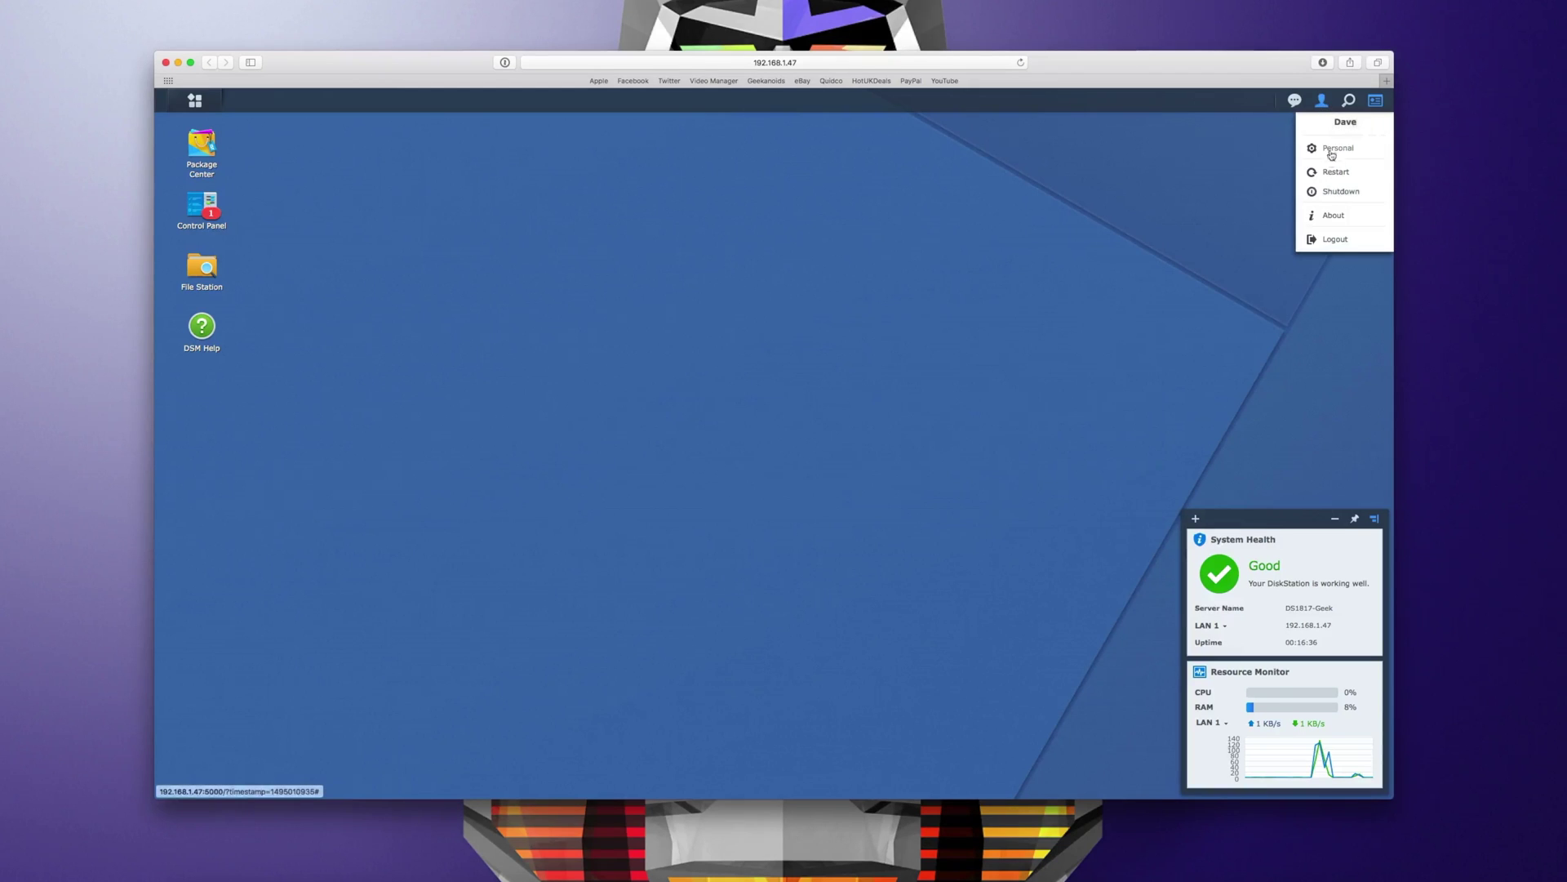
pyautogui.click(1348, 101)
pyautogui.click(1348, 102)
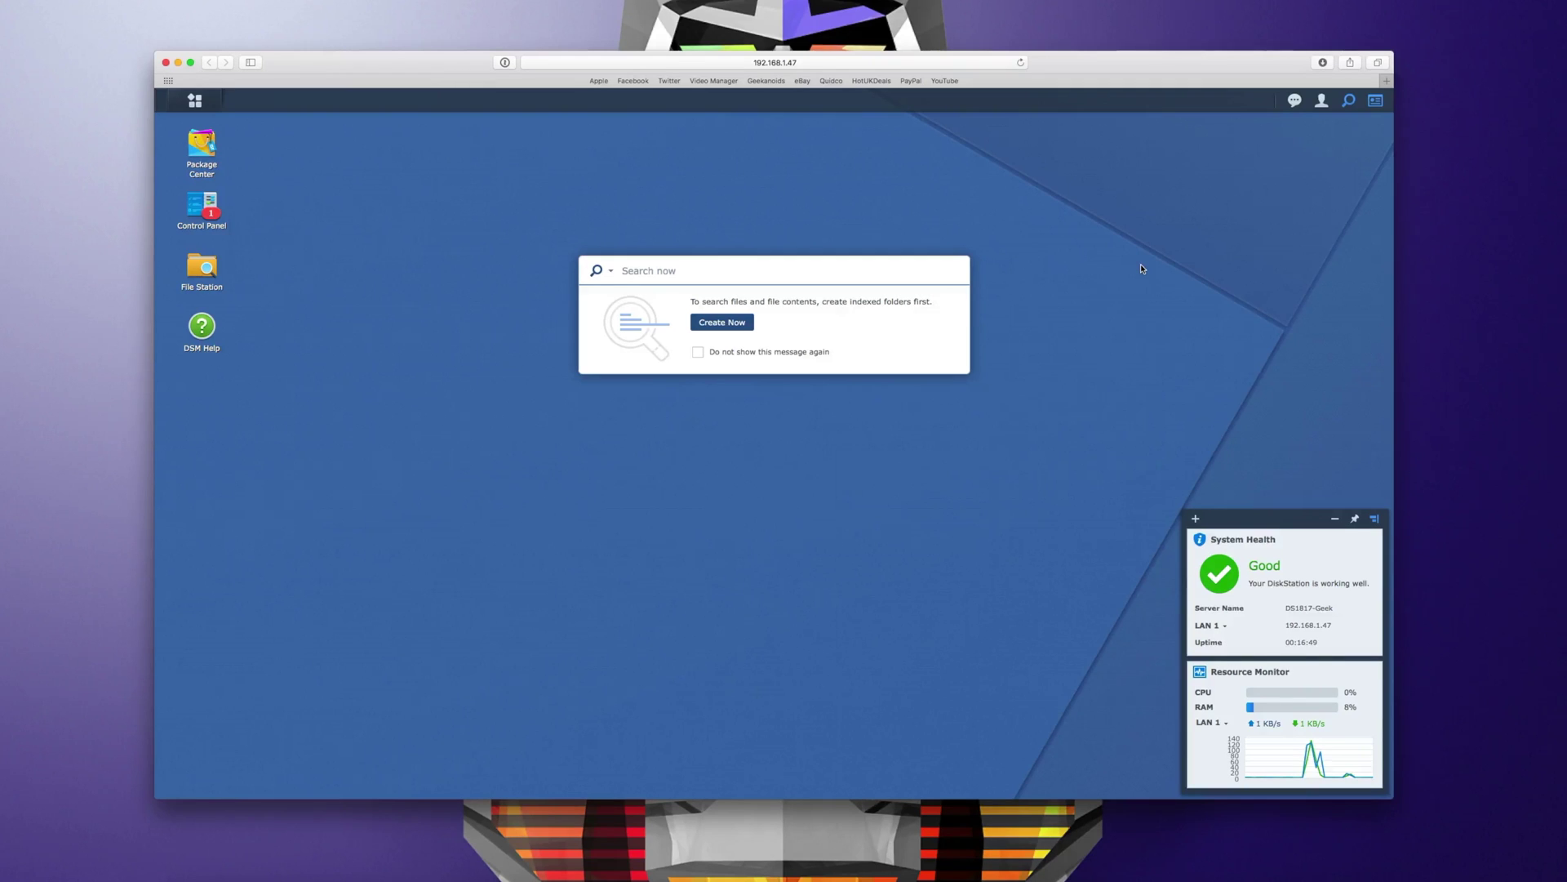
# Dismiss search, toggle the widget panel off and on, and open the Main Menu of apps
pyautogui.click(1113, 283)
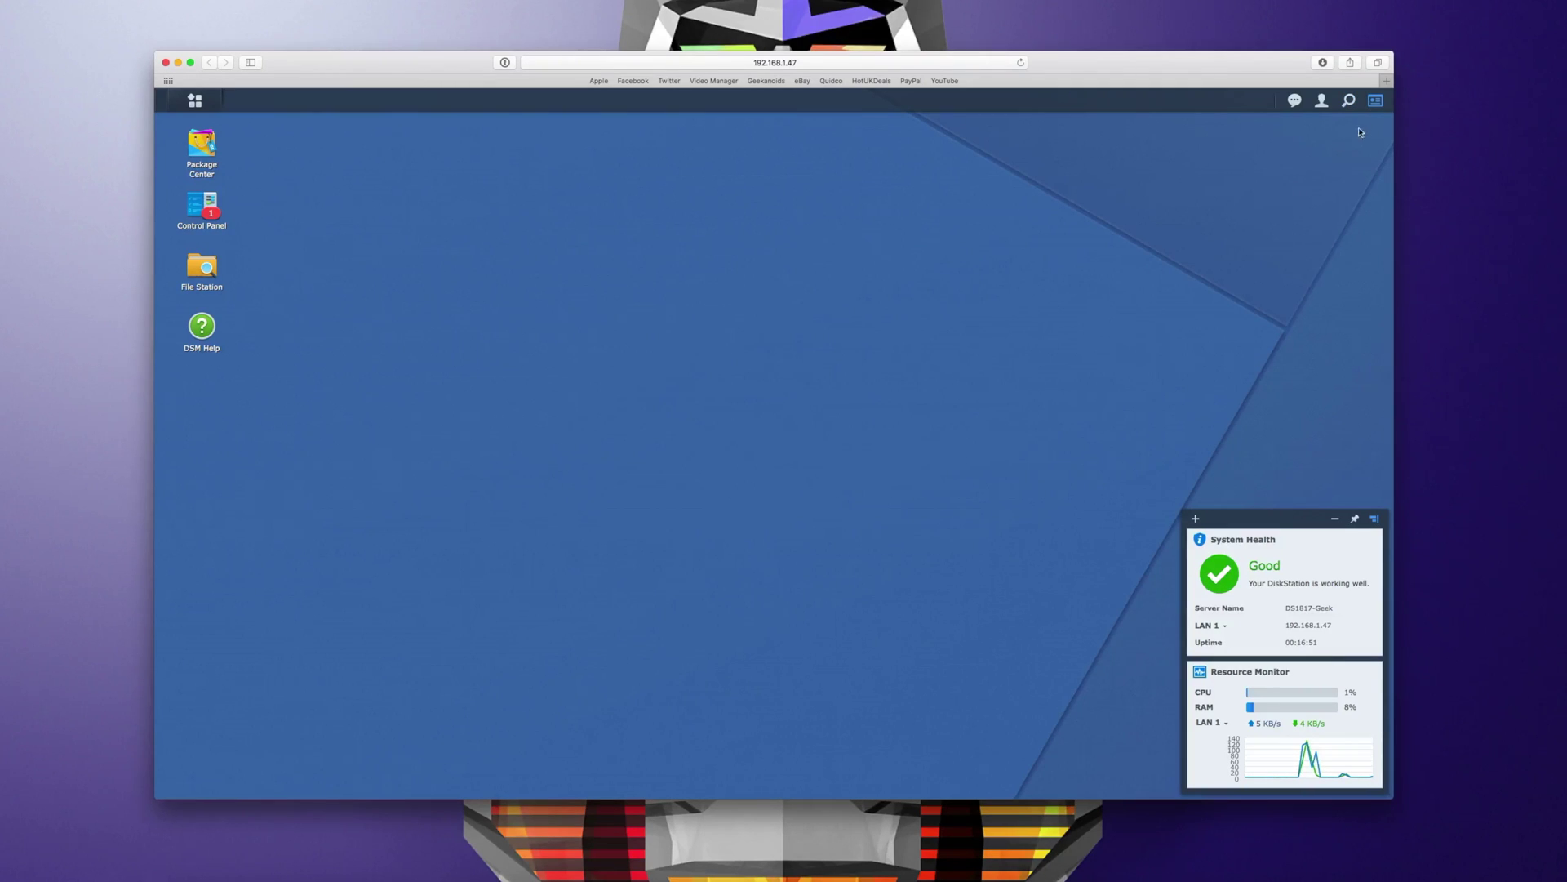
pyautogui.click(1376, 102)
pyautogui.click(1377, 103)
pyautogui.click(1377, 103)
pyautogui.moveTo(1314, 680)
pyautogui.moveTo(1270, 546)
pyautogui.click(194, 101)
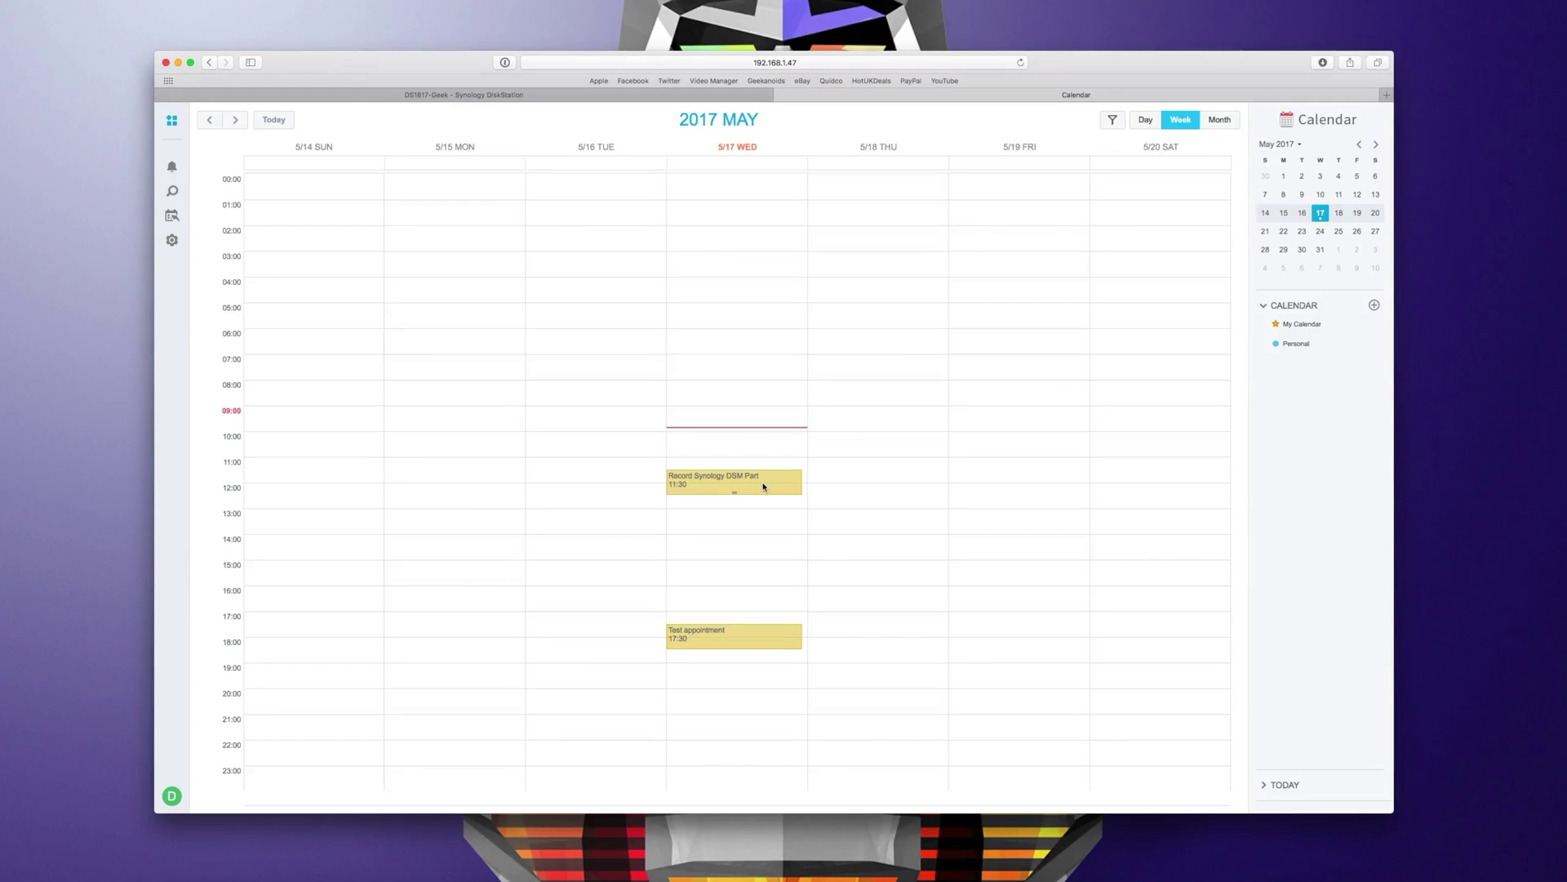
# Drag 'Record Synology DSM Part' on 17 May from 11:30 up to 10:00
pyautogui.moveTo(763, 486); pyautogui.dragTo(759, 441)
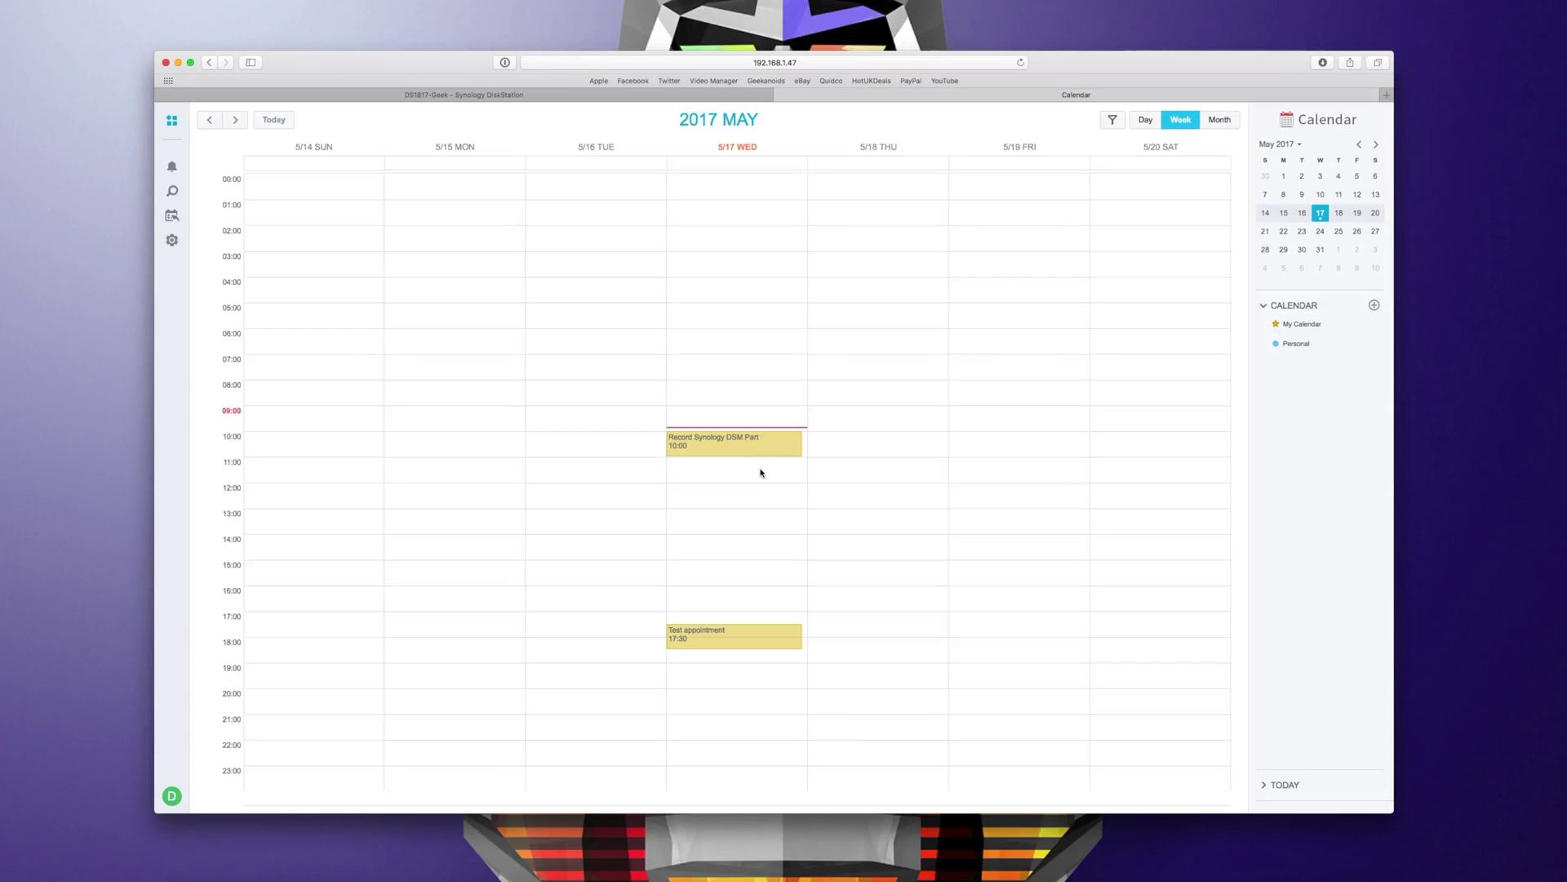
# Create a 'Birthday' event in the Personal calendar on Thursday 5/18 at 12:30–13:30
pyautogui.click(877, 502)
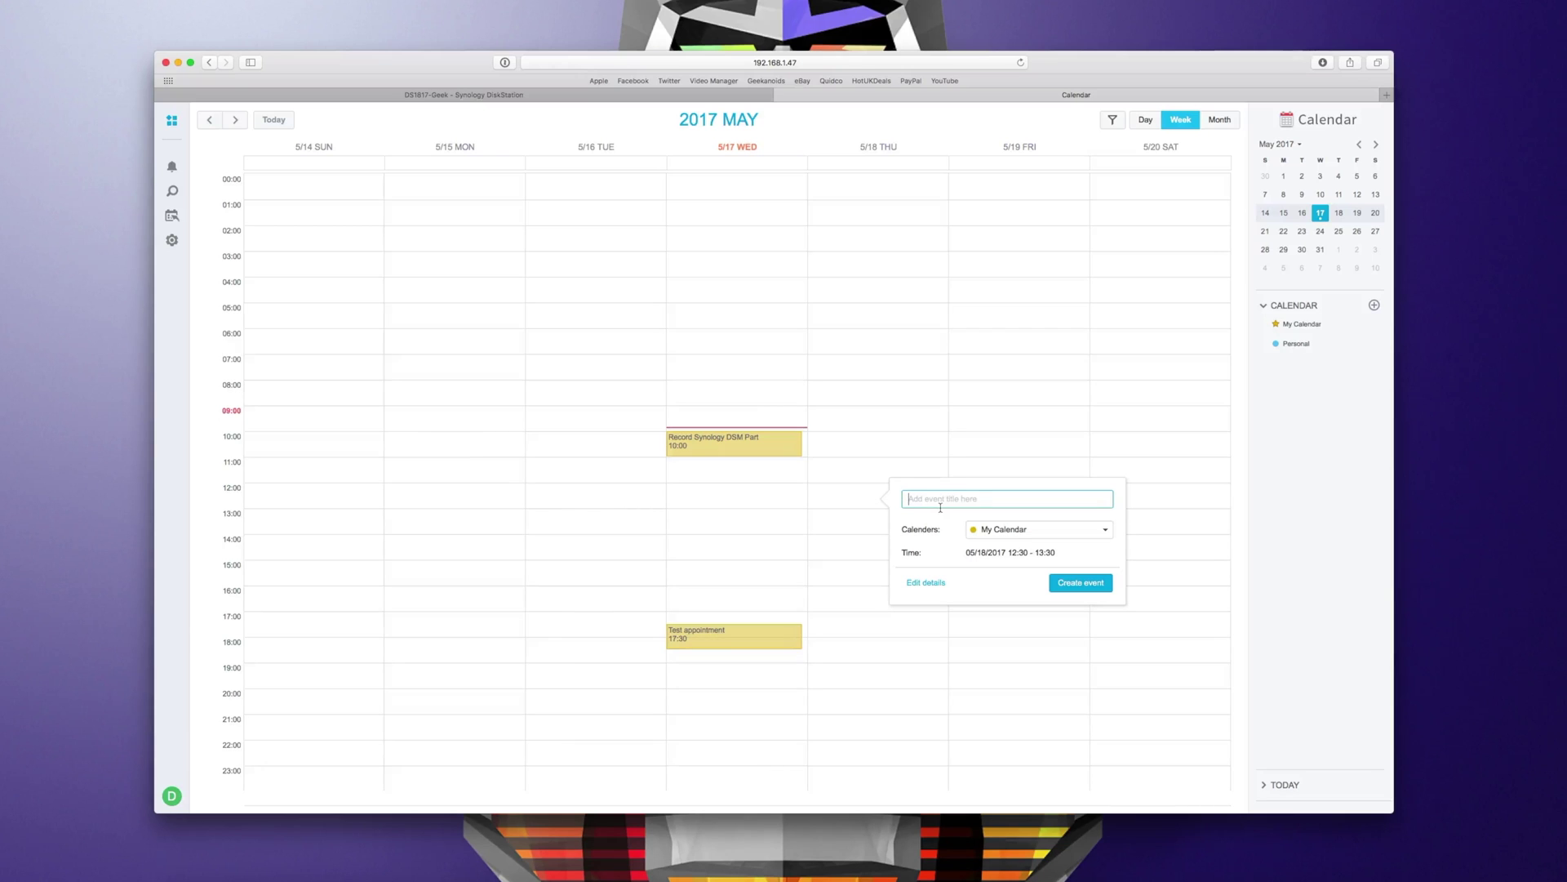
pyautogui.write('Test appointment')
pyautogui.click(1049, 530)
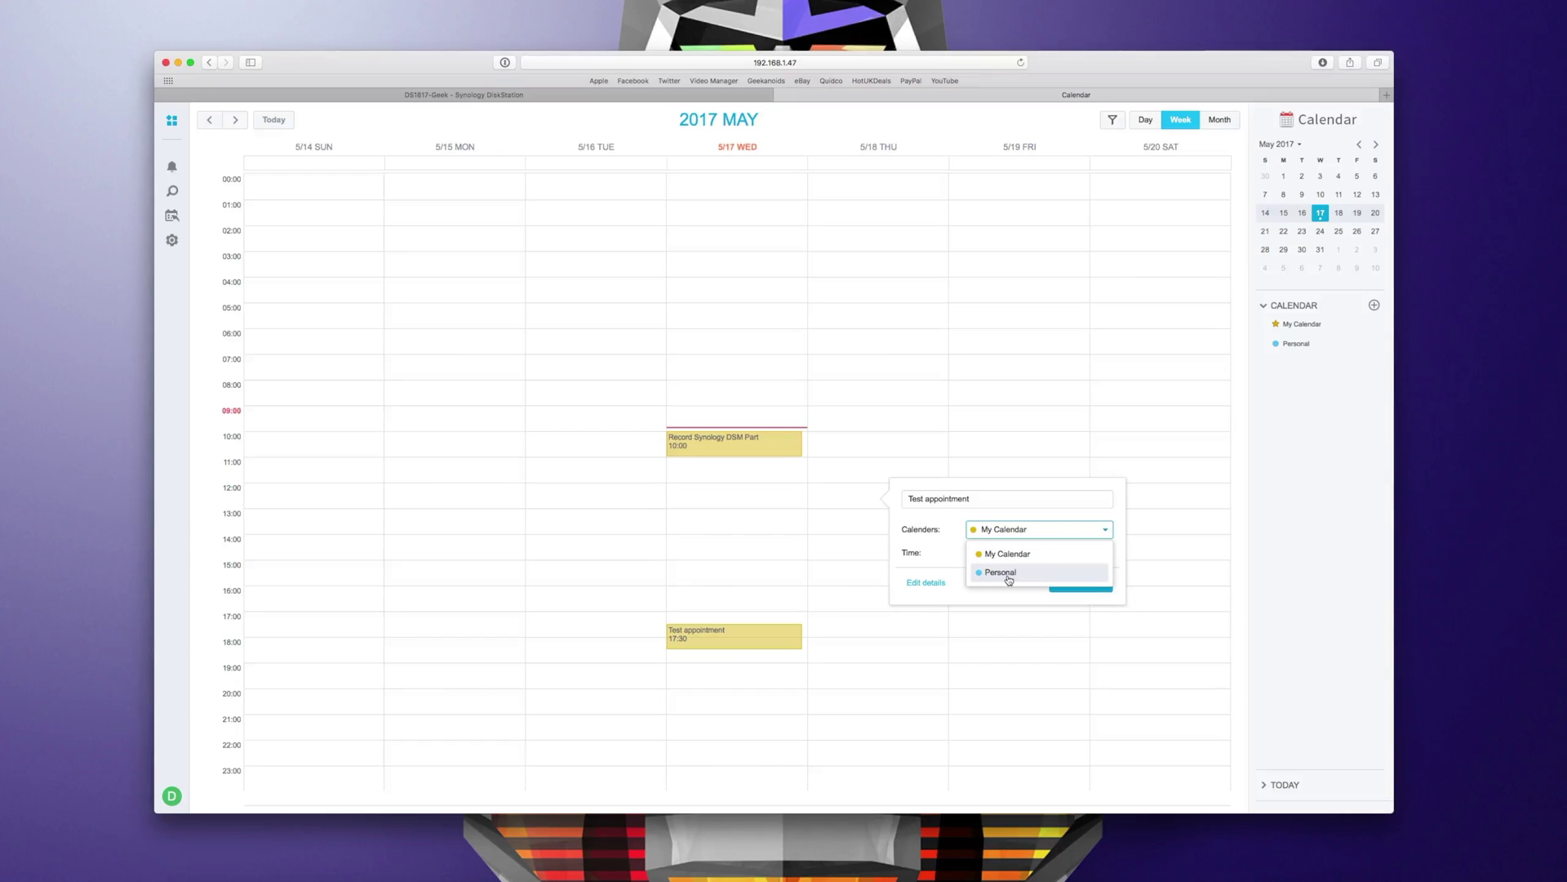
pyautogui.click(1003, 572)
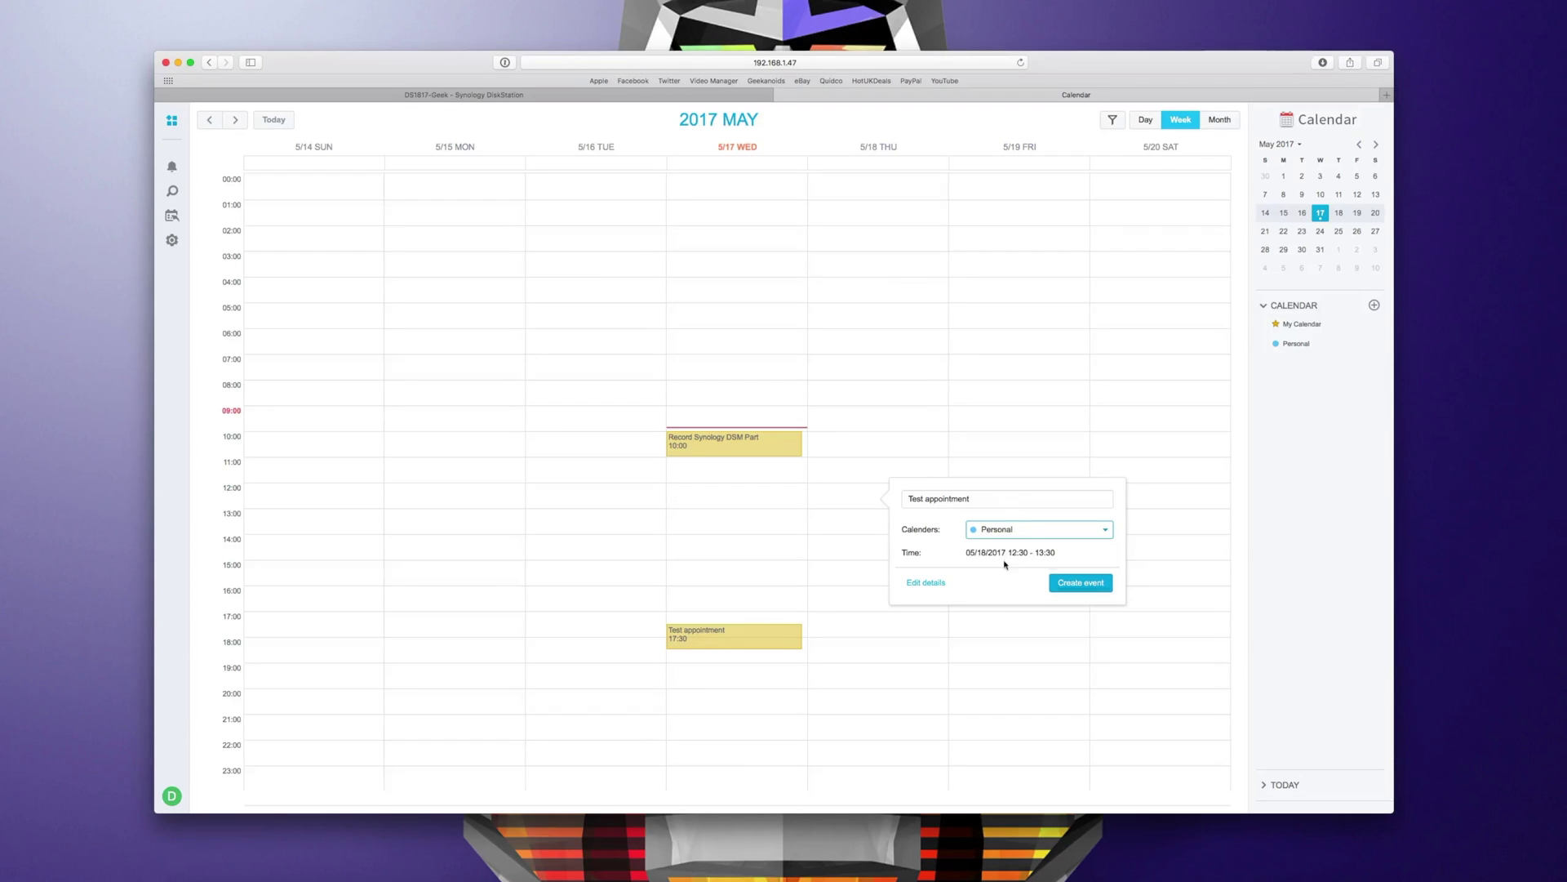
pyautogui.click(1001, 499)
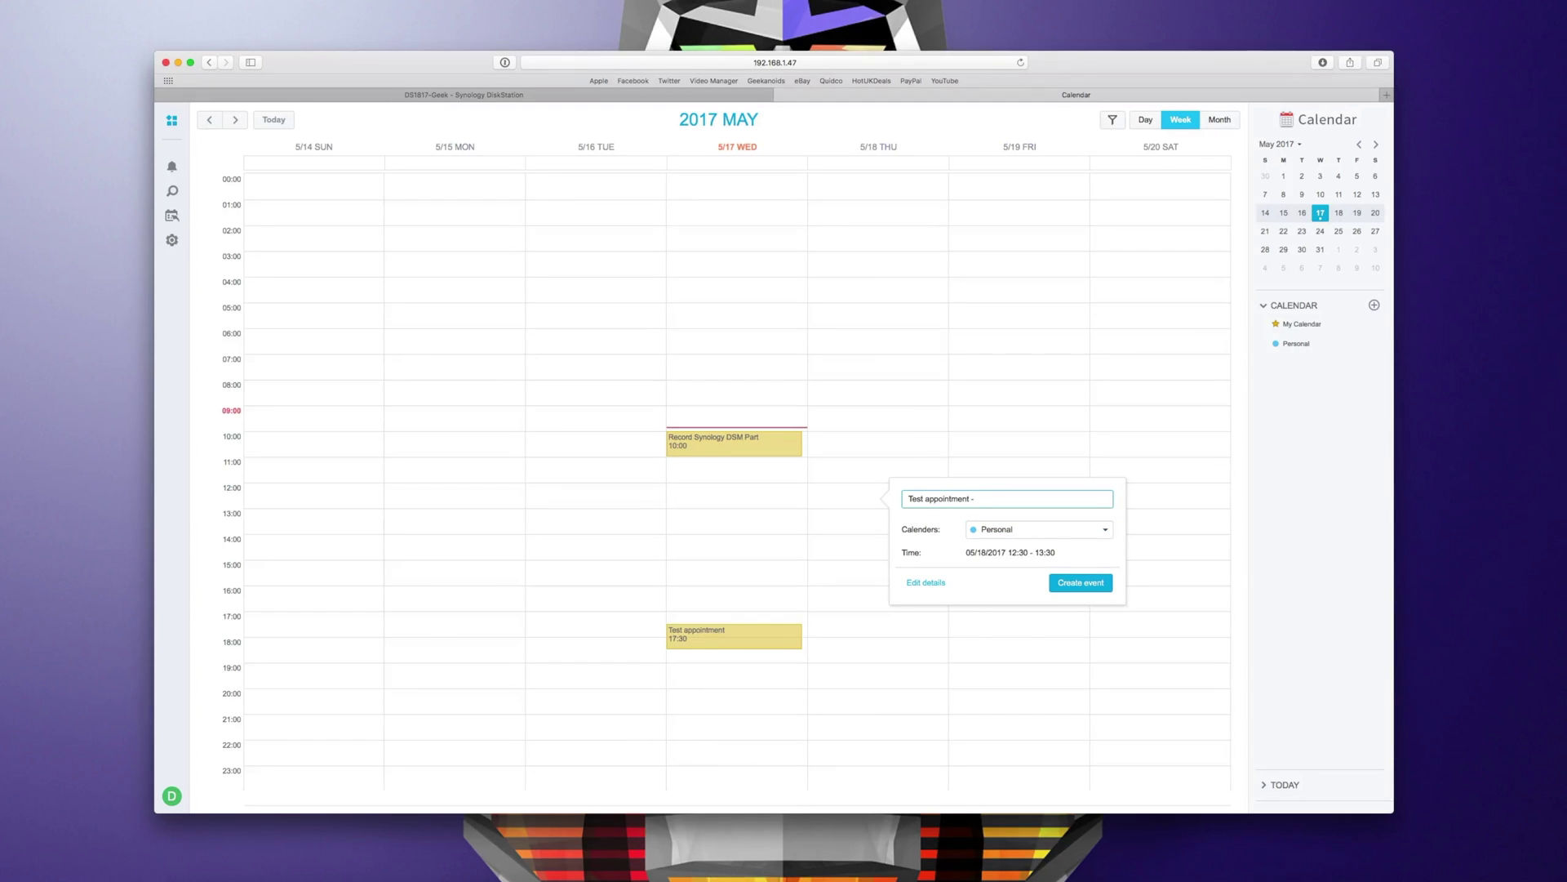
pyautogui.press('super+a')
pyautogui.write('Birthday')
pyautogui.click(1086, 578)
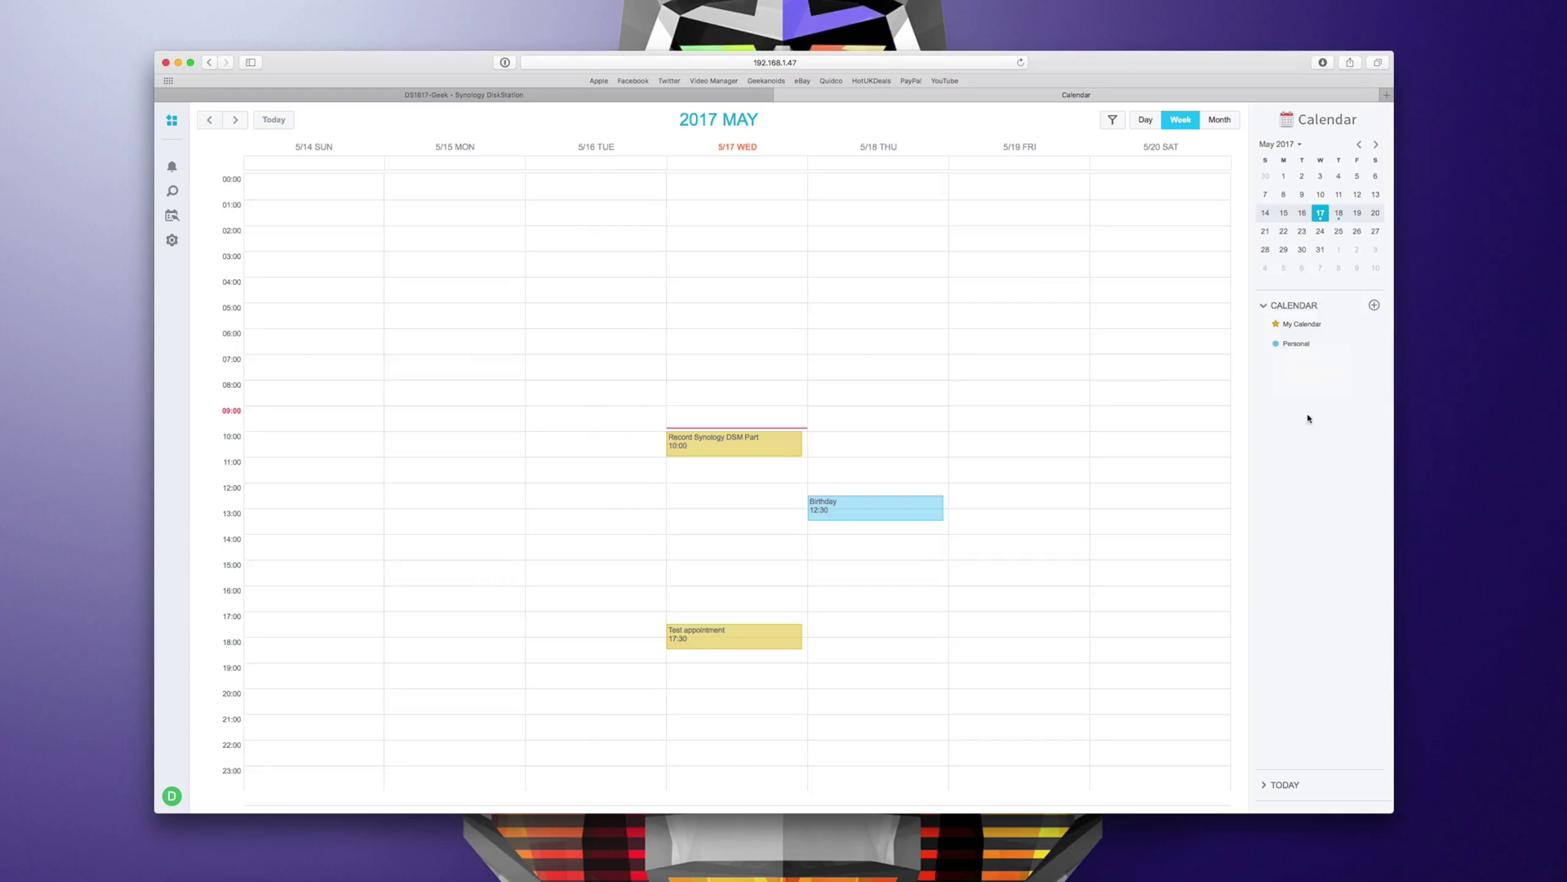
# Add a green calendar named 'Business' with description 'Business appointments only' and save it
pyautogui.moveTo(1304, 347)
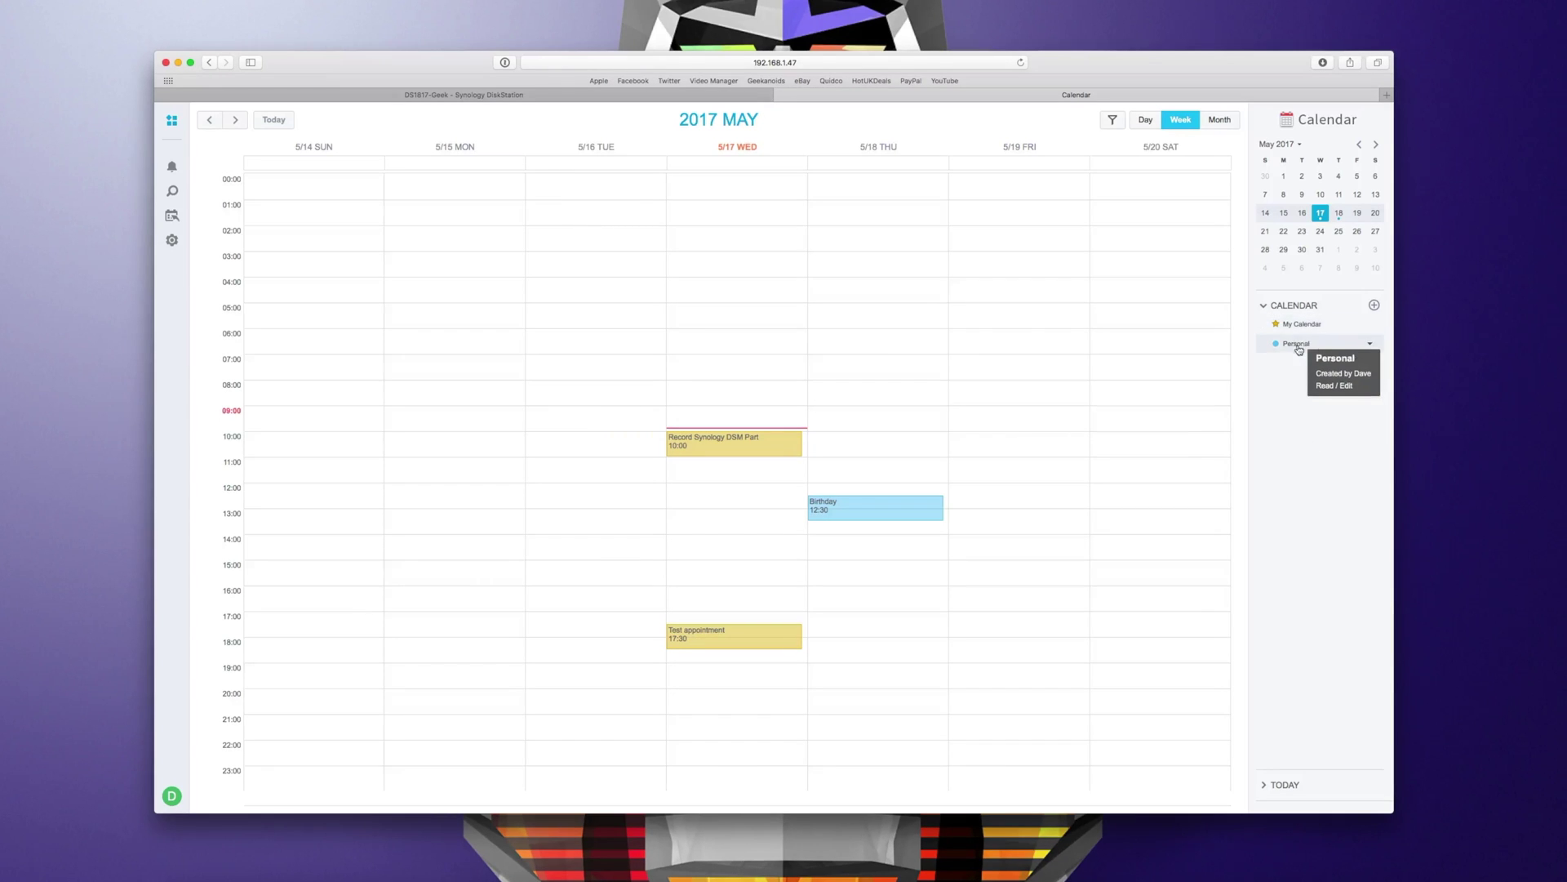
pyautogui.click(1374, 304)
pyautogui.click(1364, 328)
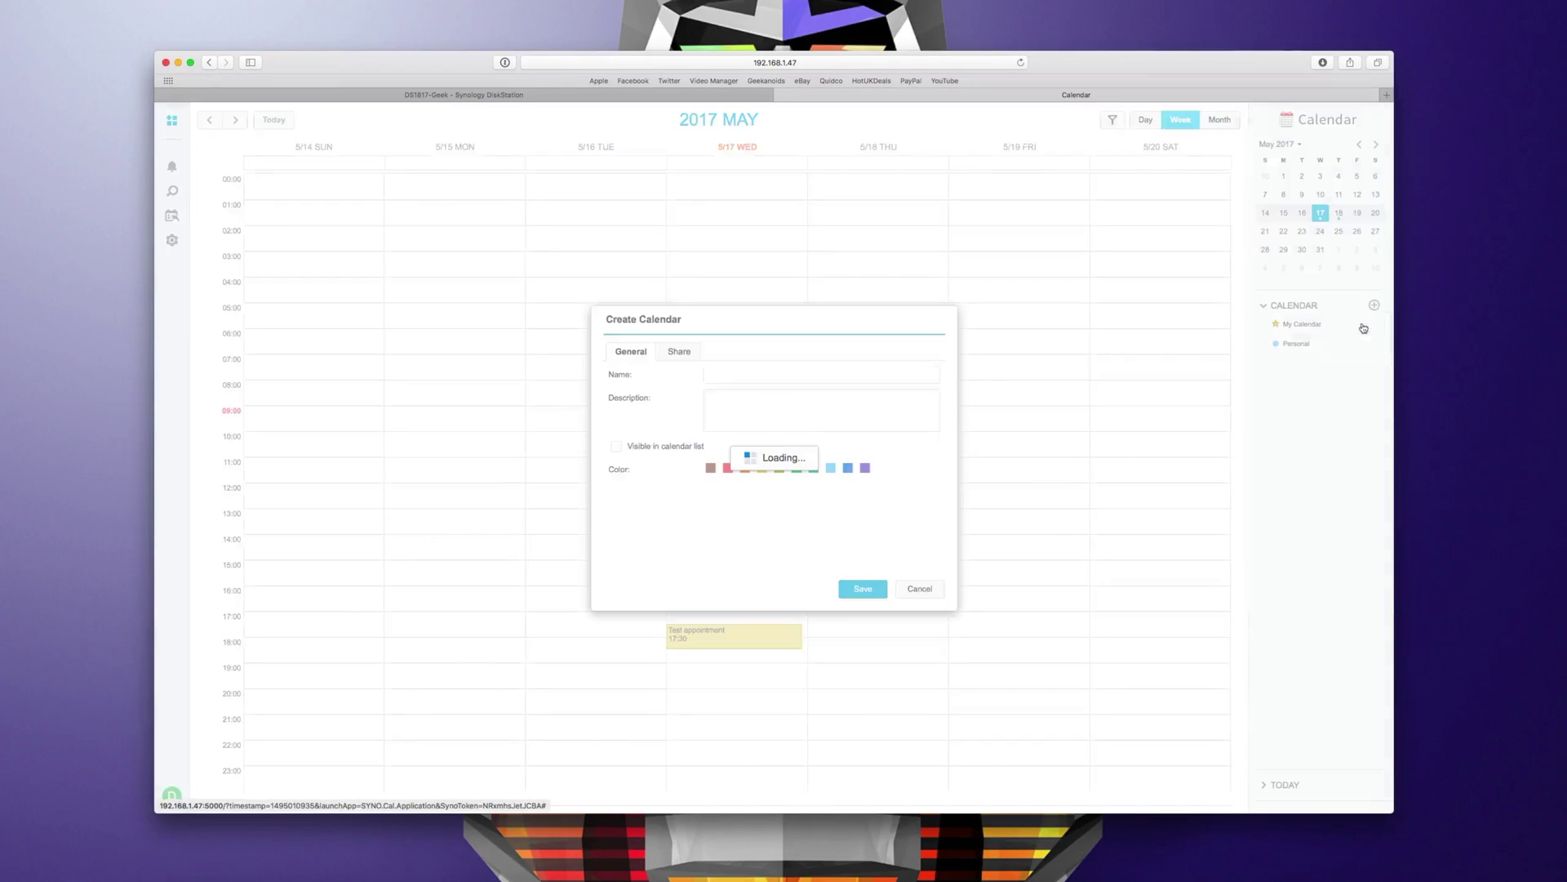
pyautogui.doubleClick(753, 372)
pyautogui.write('Business')
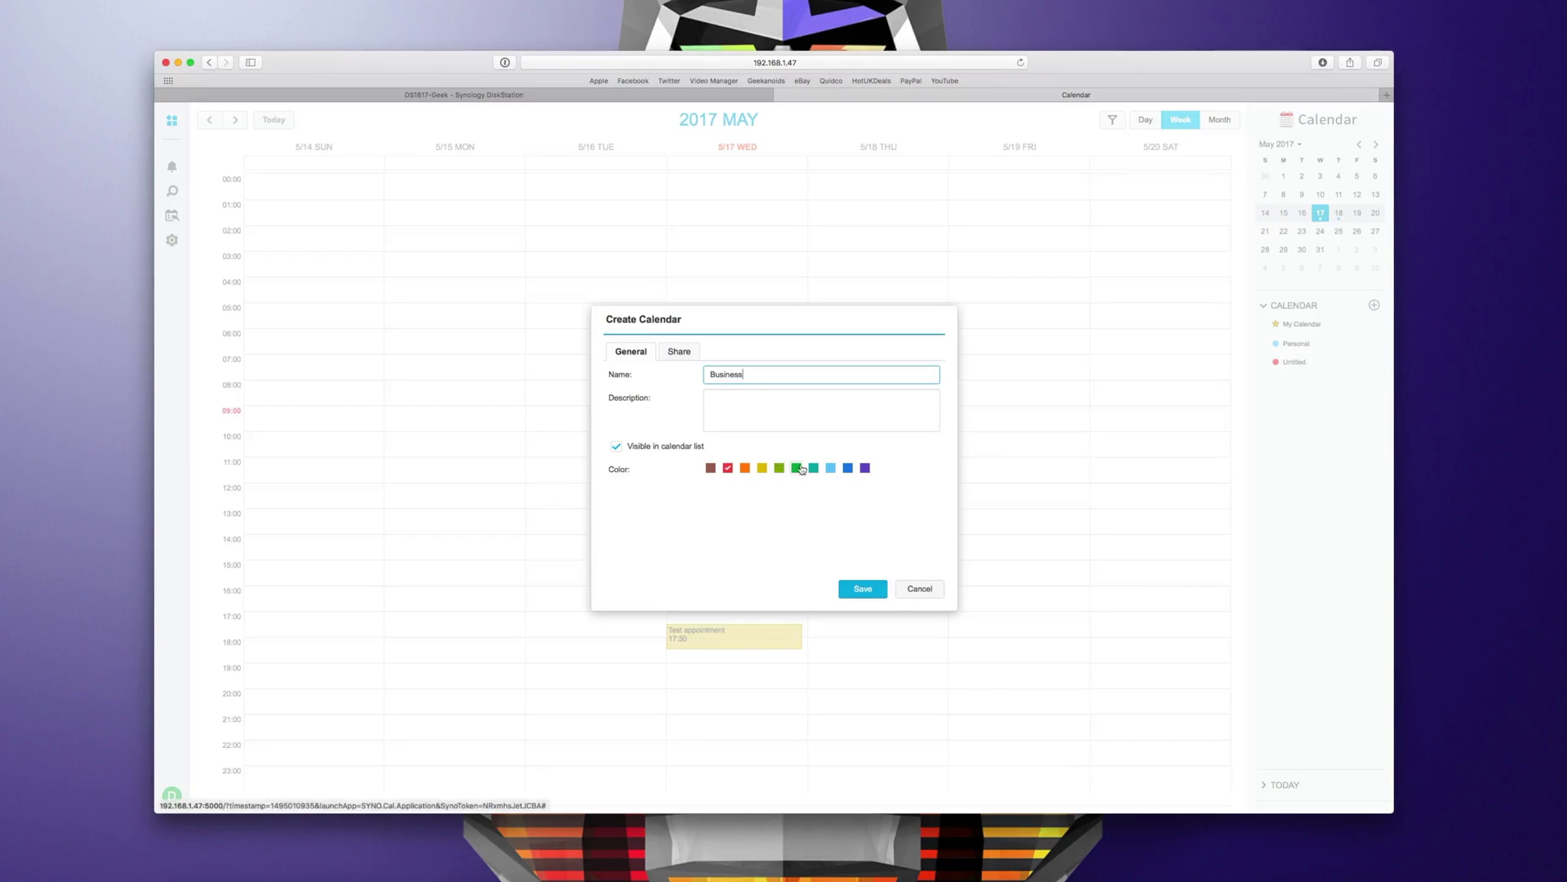
pyautogui.click(796, 468)
pyautogui.click(759, 408)
pyautogui.write('Business app')
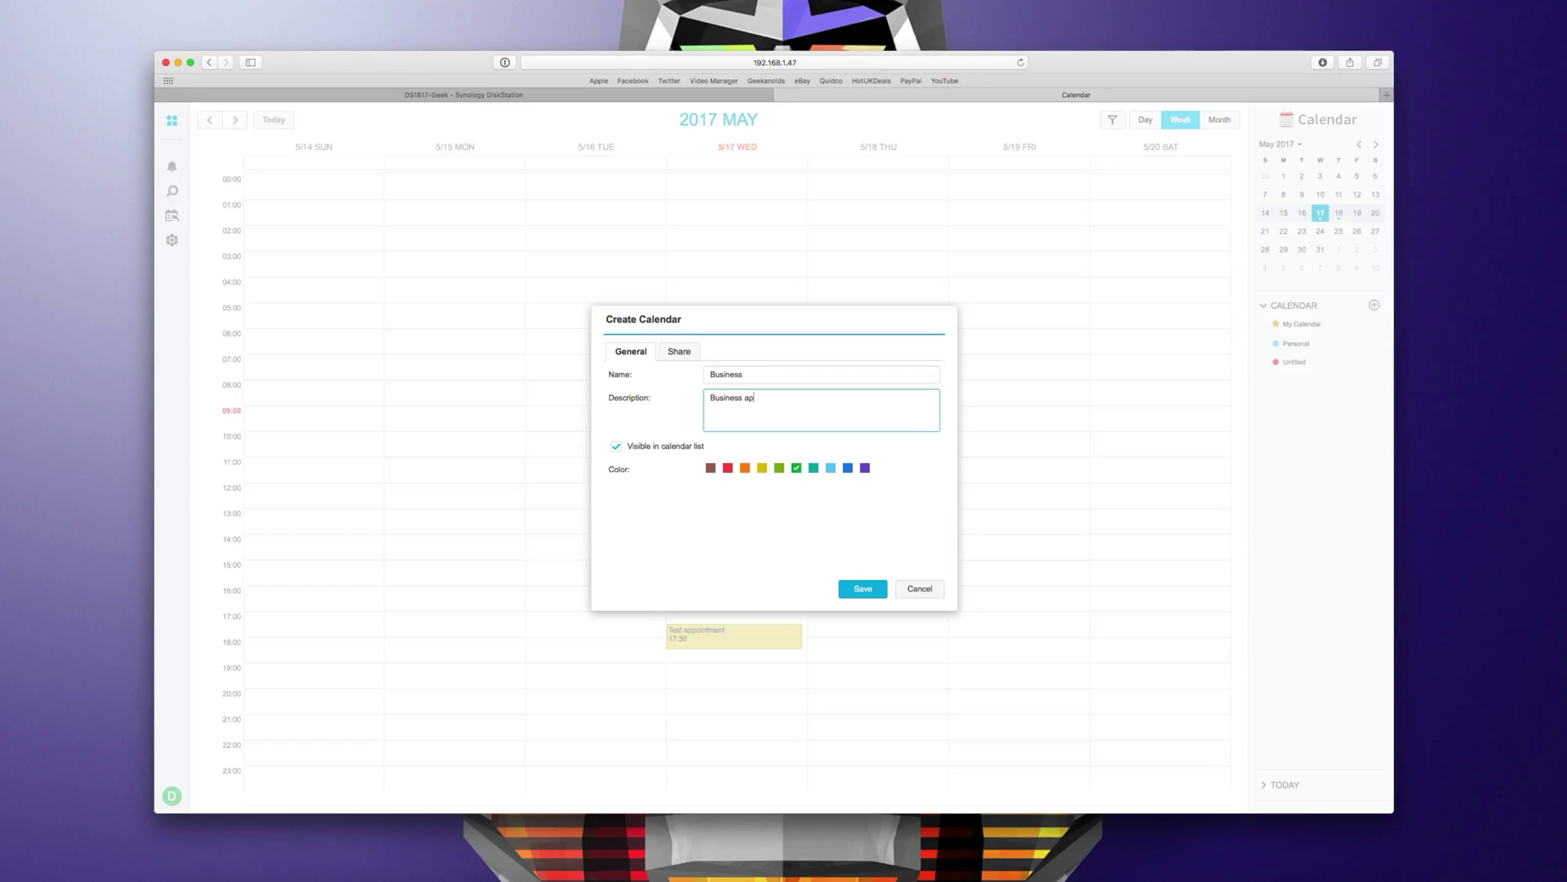
pyautogui.write('ointment on')
pyautogui.press('BackSpace')
pyautogui.write('s only')
pyautogui.click(858, 591)
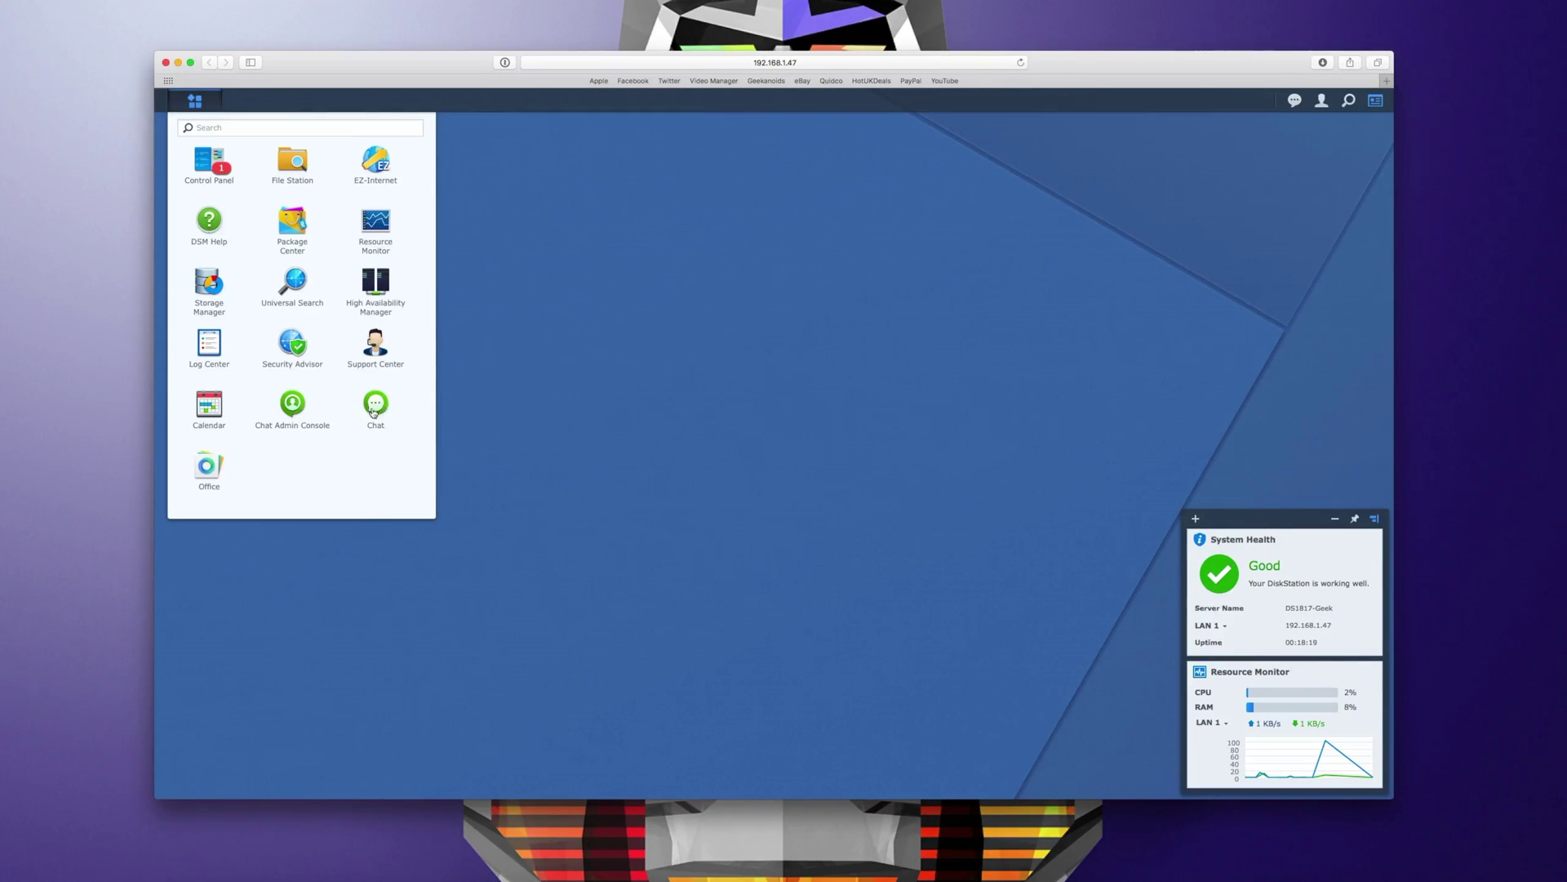
# Open Chat, send 'Hello' in My Space, and switch back to the DiskStation tab
pyautogui.click(377, 411)
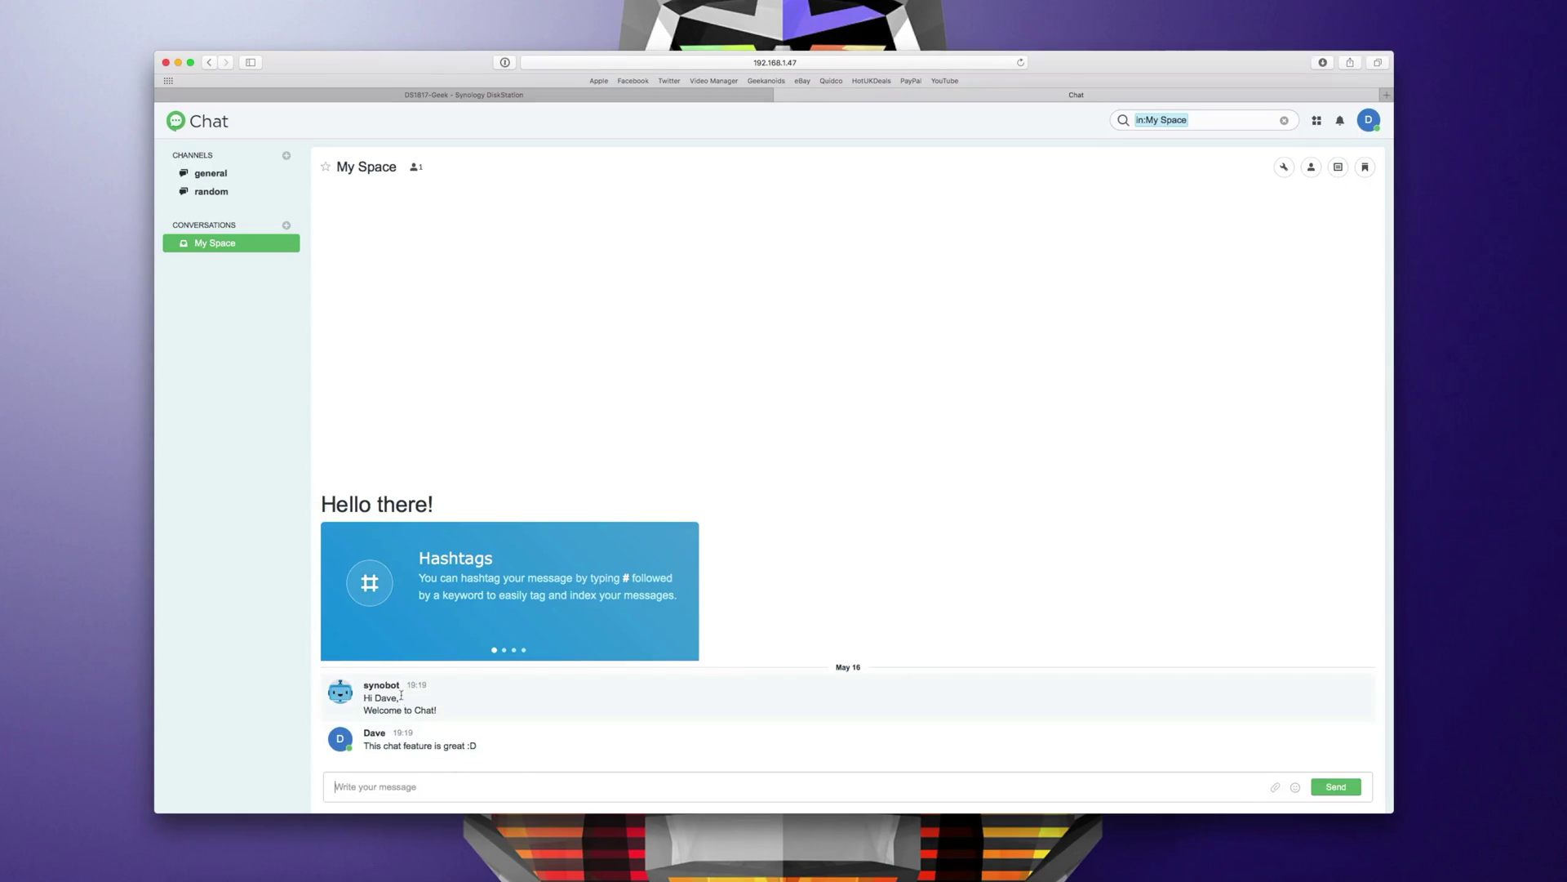
pyautogui.write('Hello')
pyautogui.press('Return')
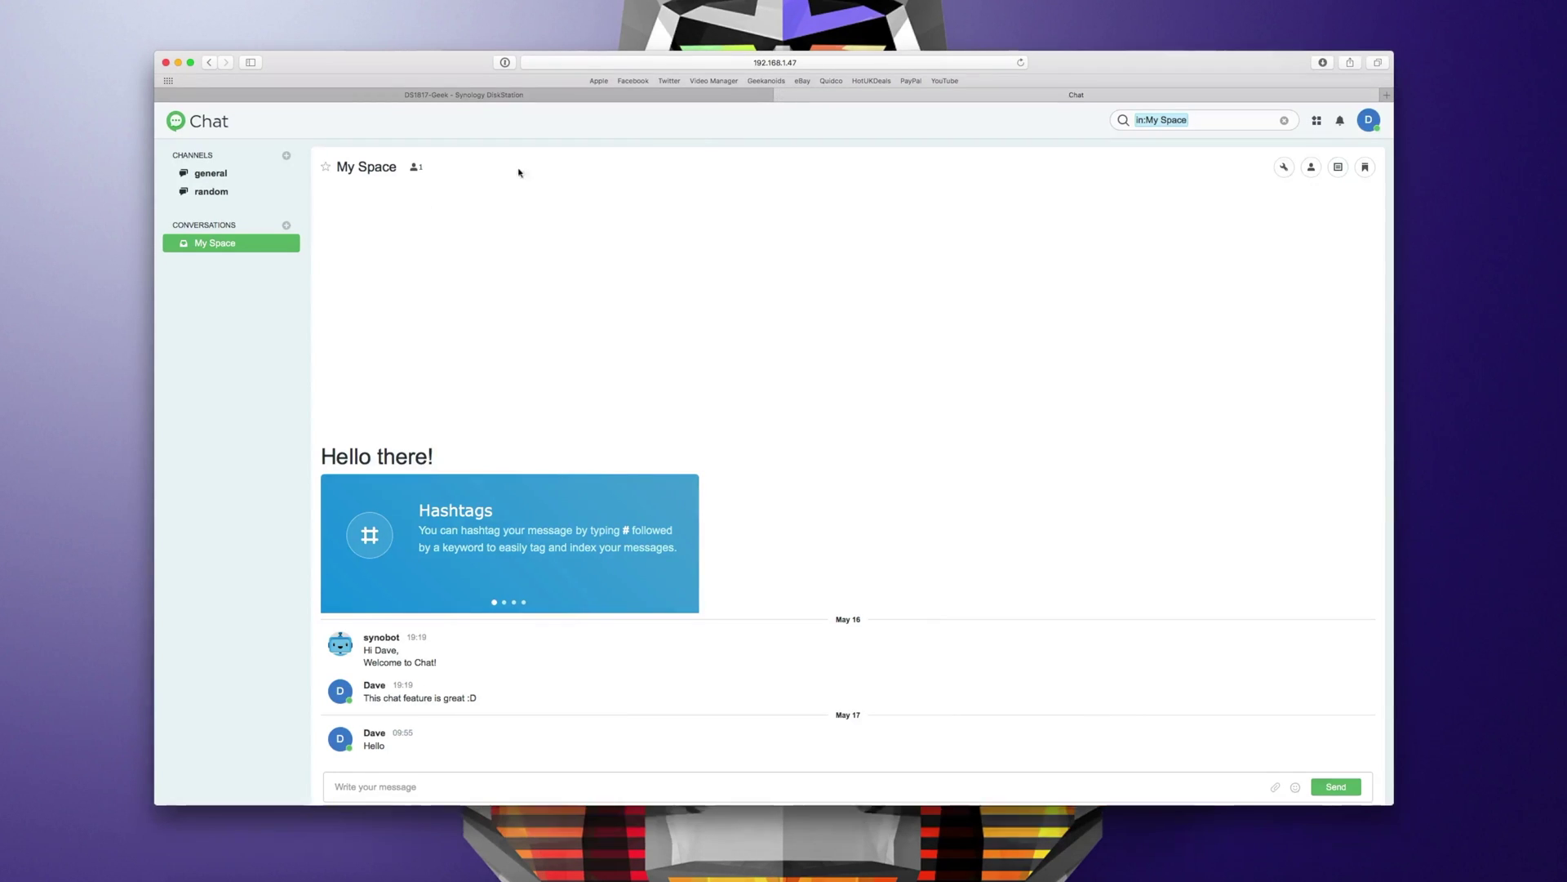
pyautogui.hotkey('ctrl', 'shift', 'Tab')
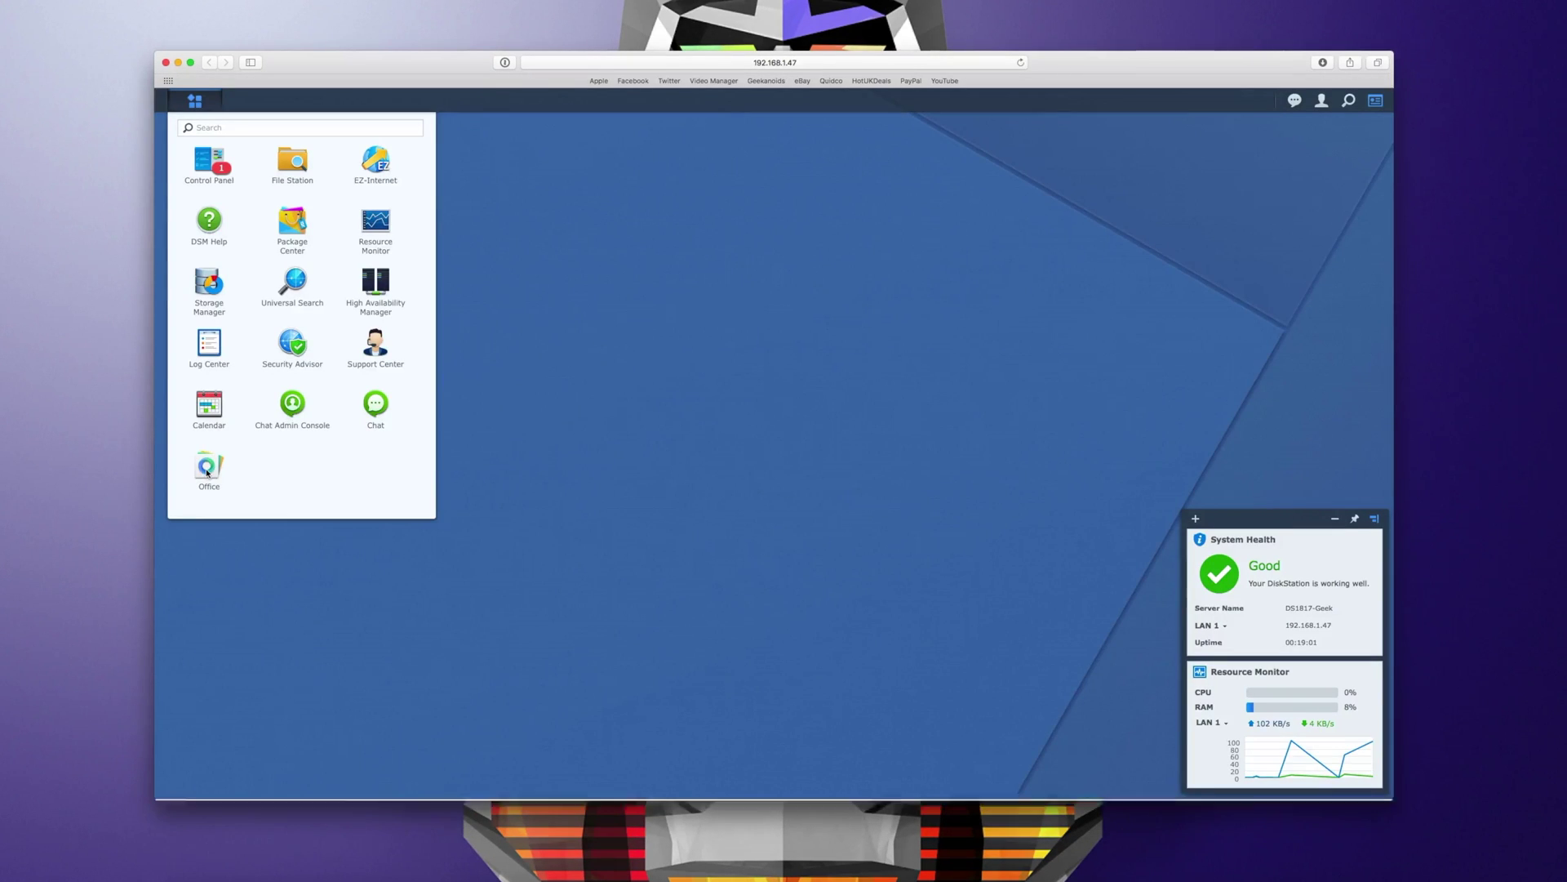
# Launch Office and choose From template under Create to show the Project proposal, Invoice and To-do list templates
pyautogui.click(207, 469)
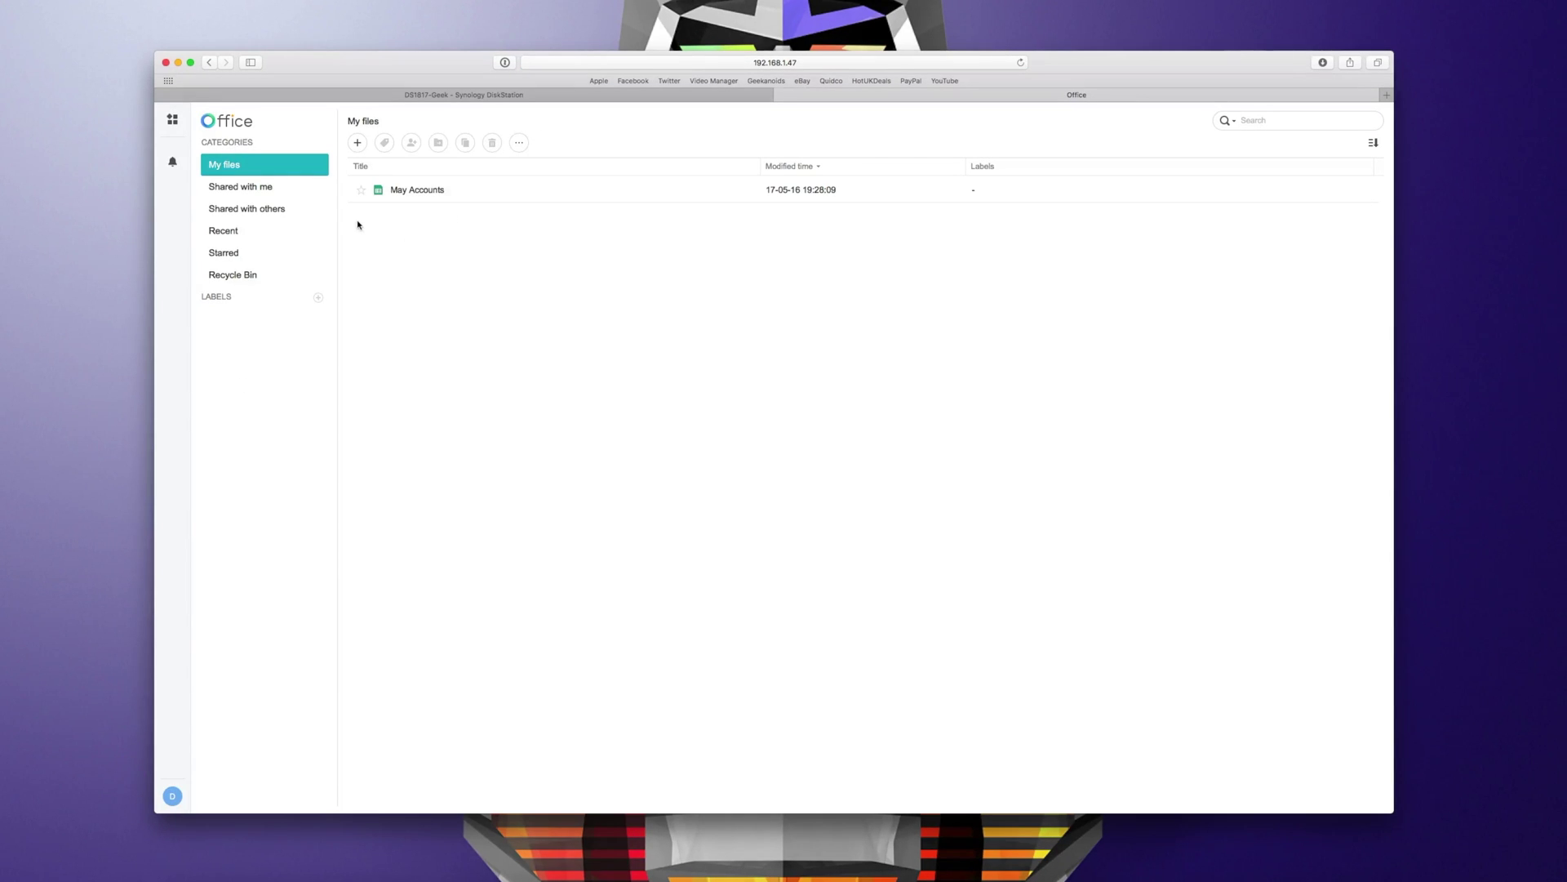
pyautogui.click(358, 144)
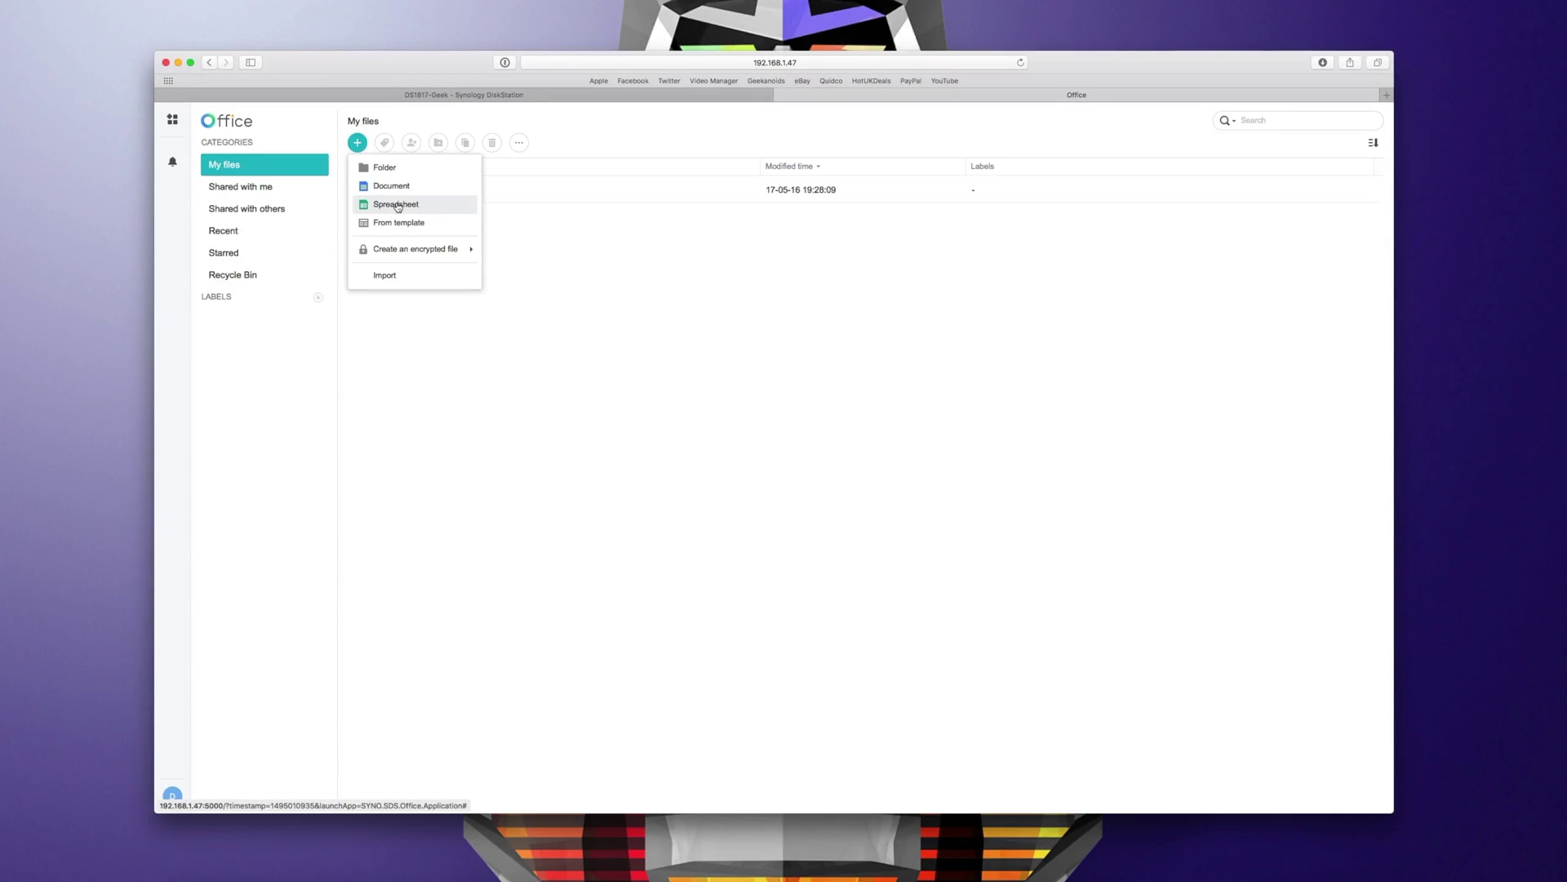
pyautogui.moveTo(416, 252)
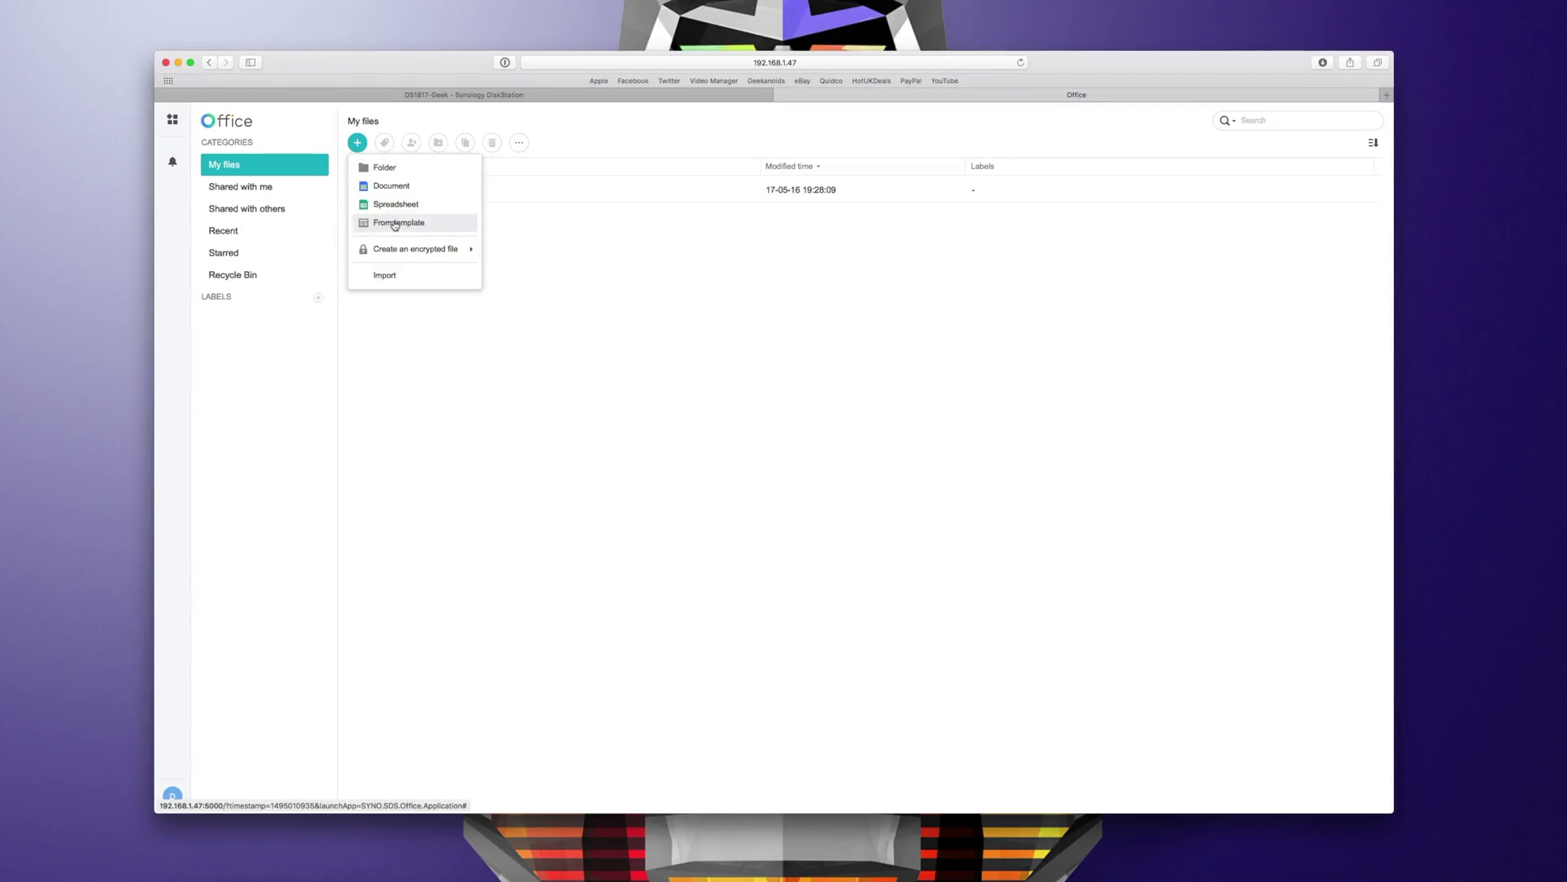
pyautogui.click(395, 224)
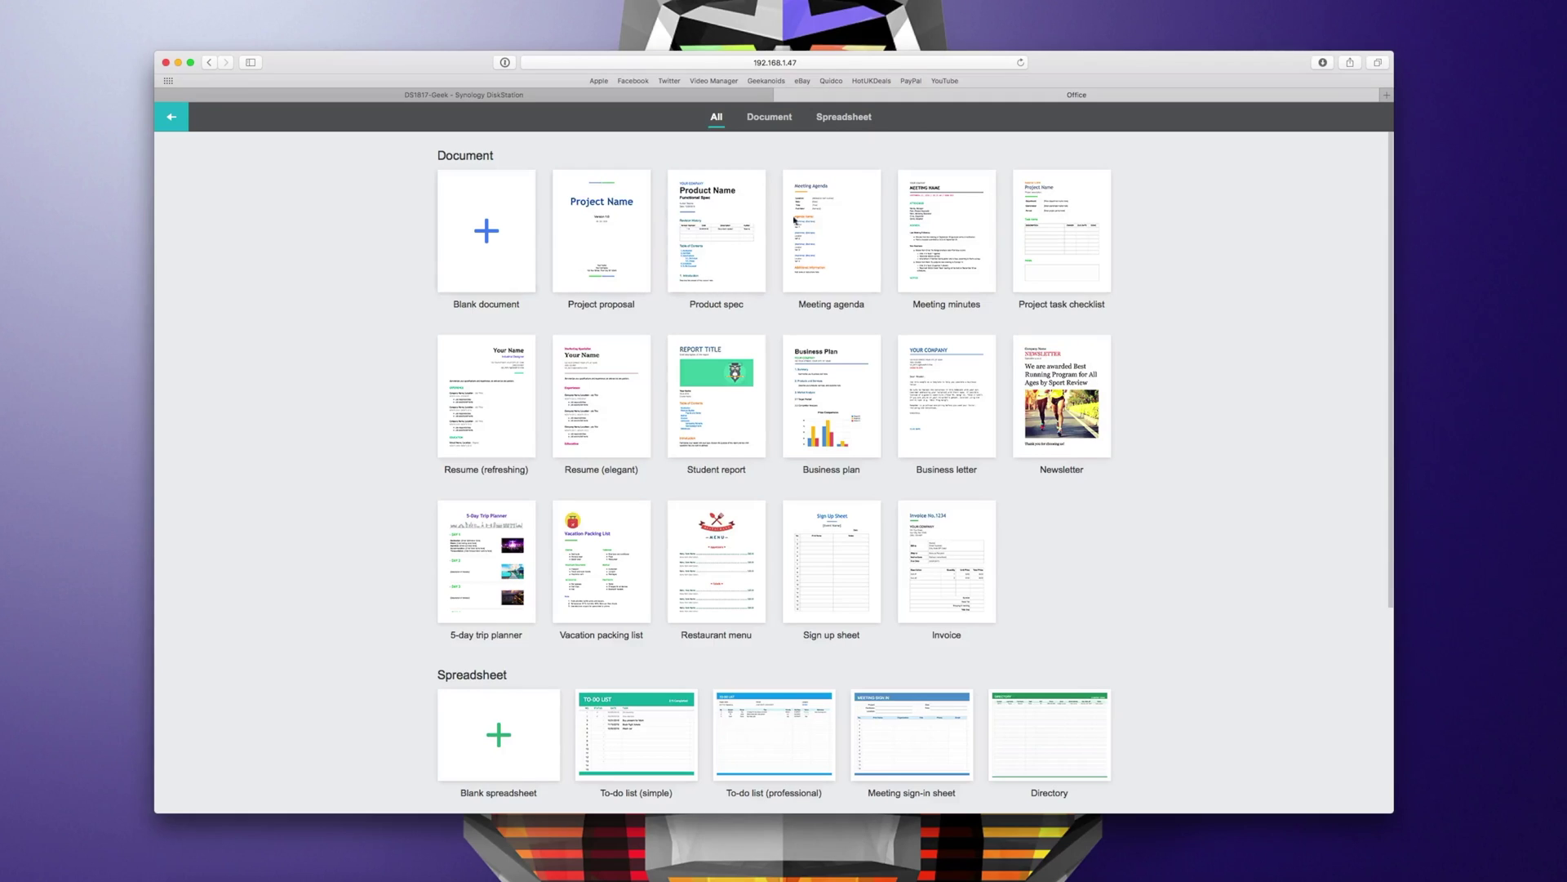
# Start a Business plan document from its template and replace YOUR COMPANY with GEEKANOIDS
pyautogui.click(836, 390)
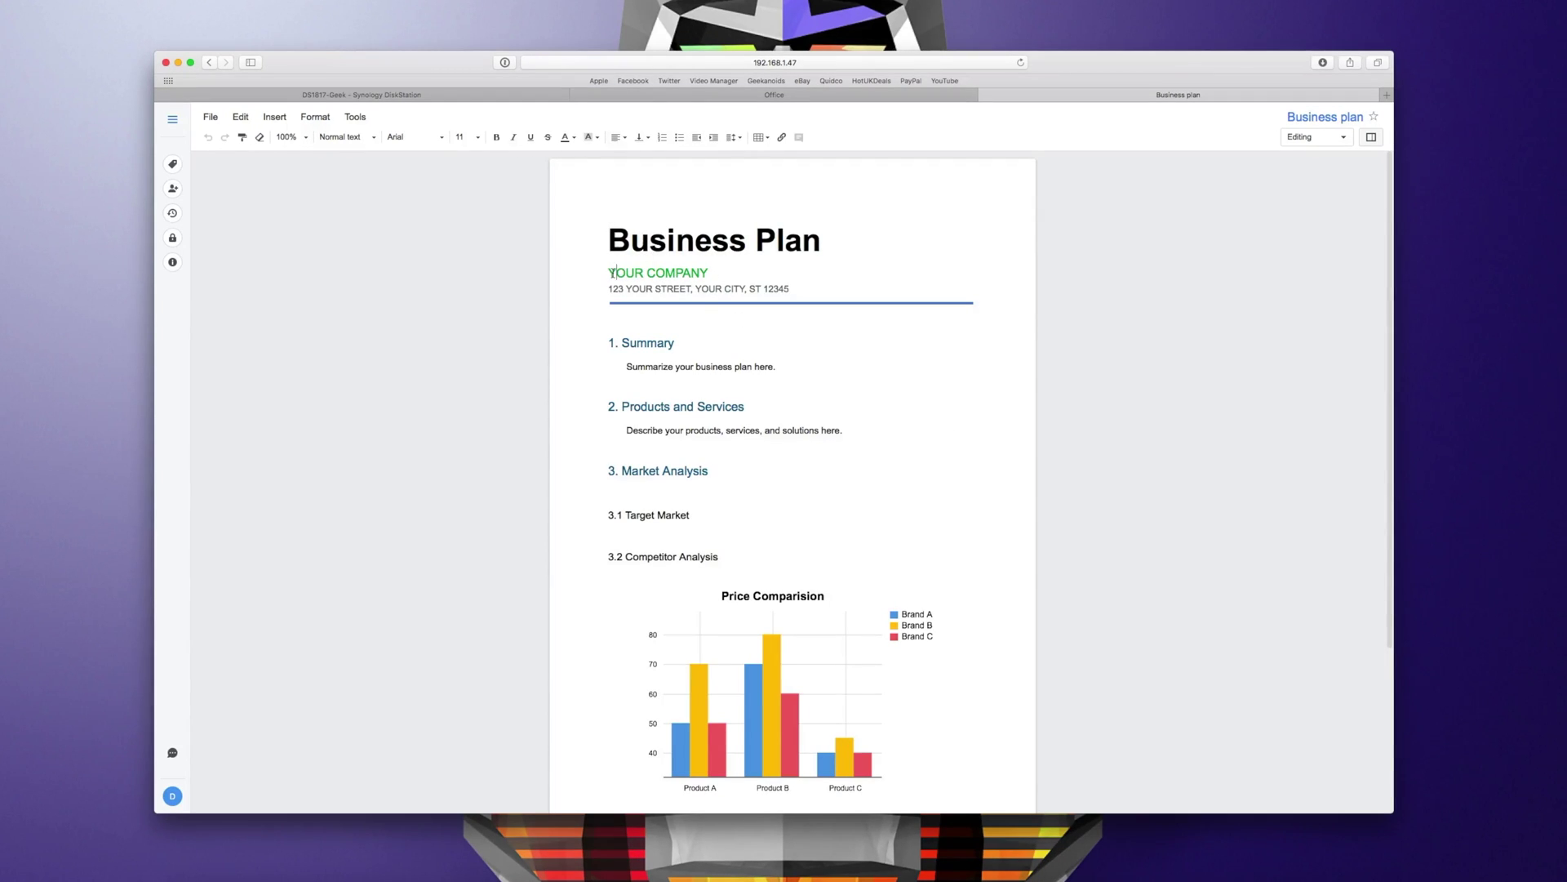
pyautogui.moveTo(613, 272); pyautogui.dragTo(708, 274)
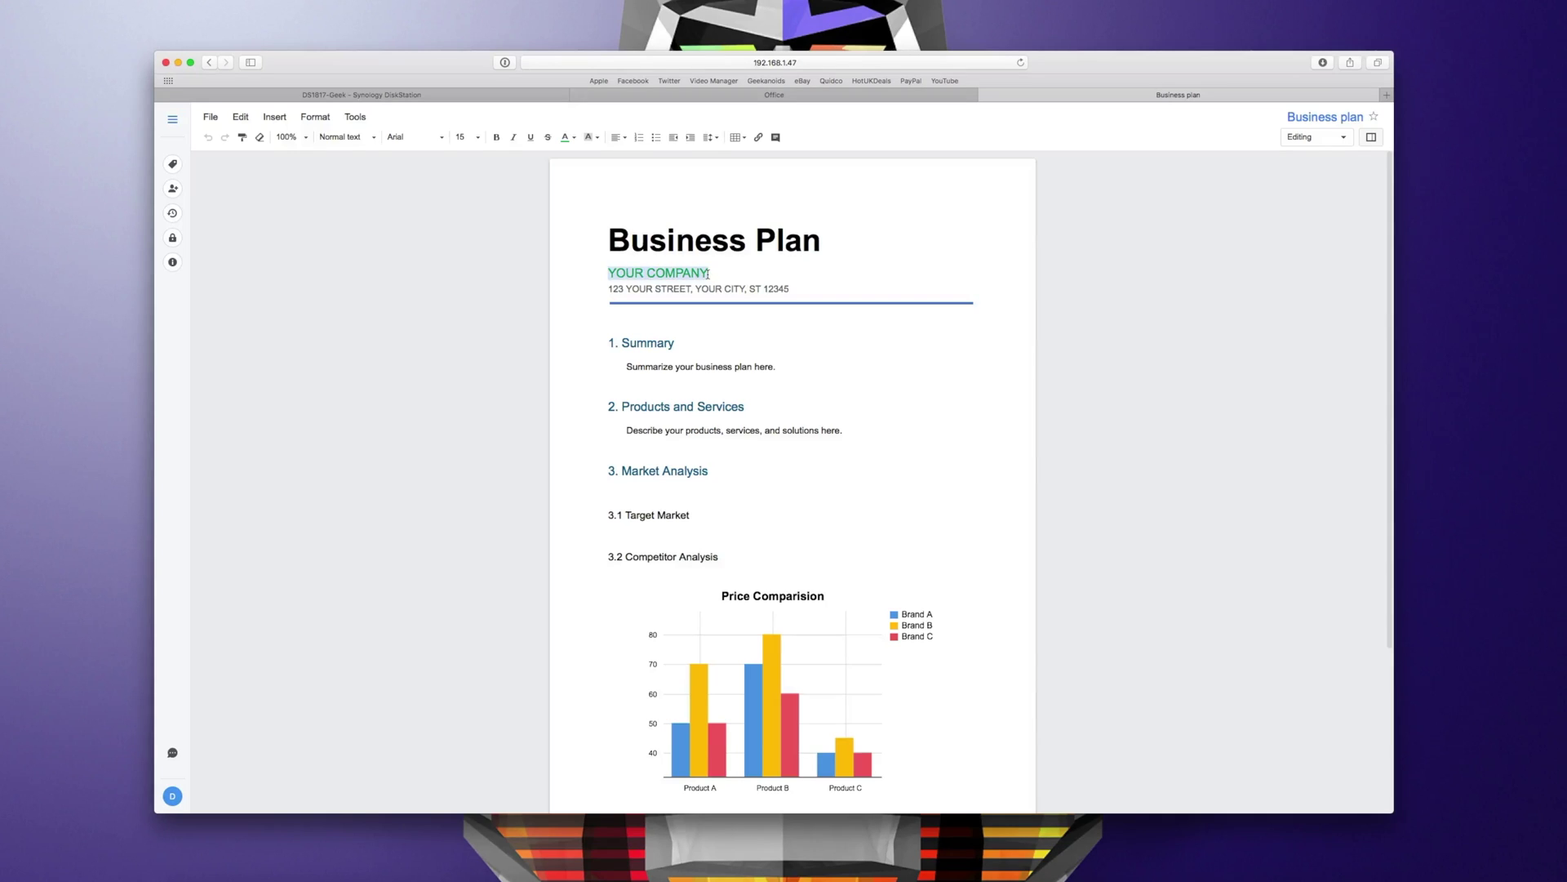
pyautogui.write('GEEKANOIDS')
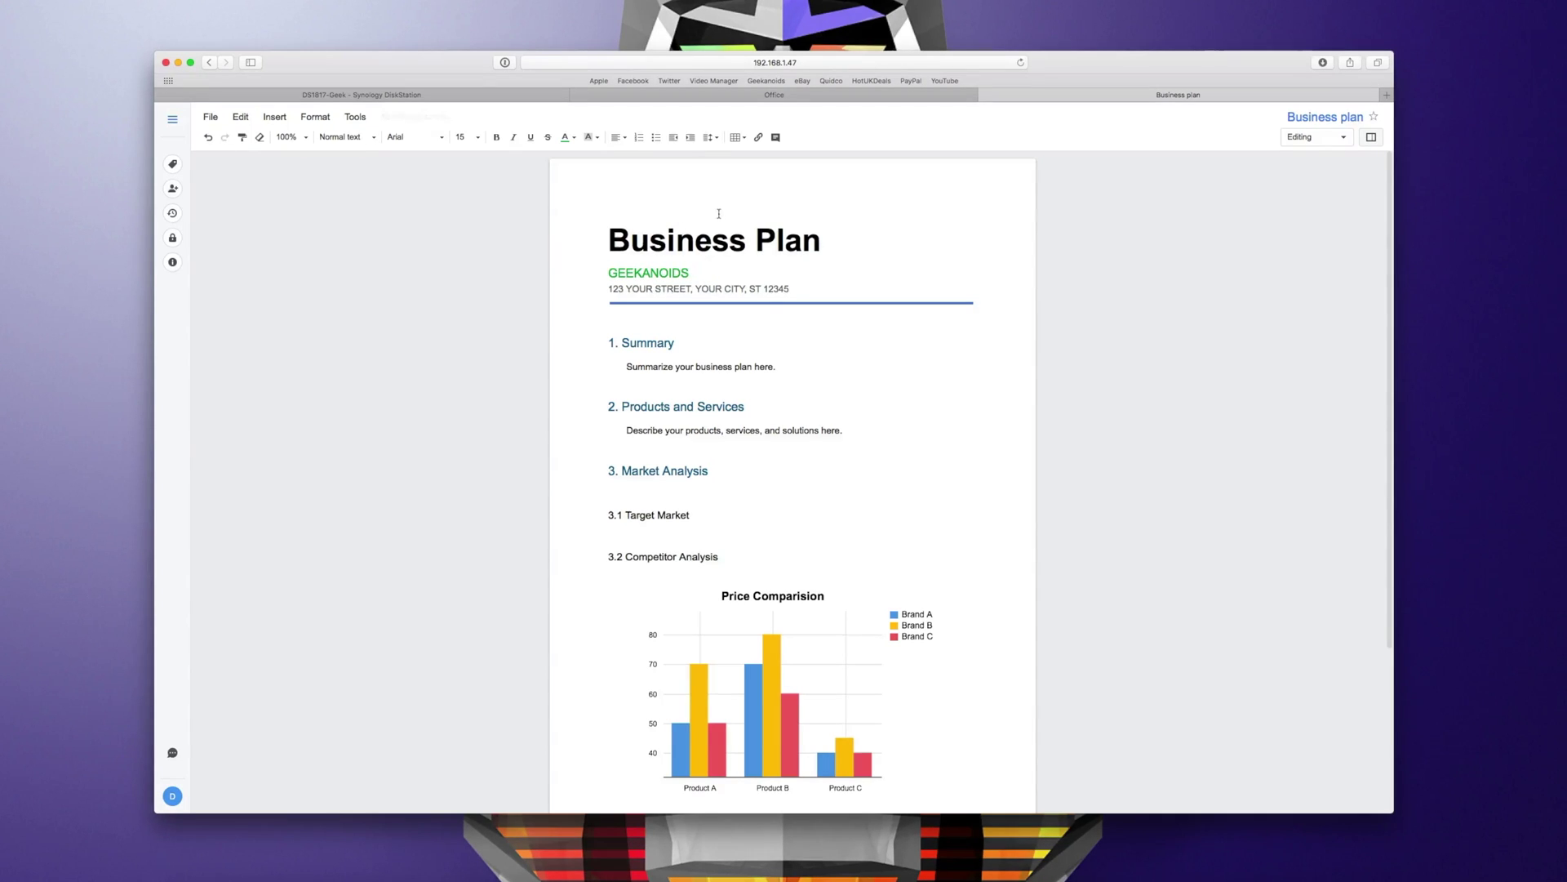
# Show and hide the Chat panel beside the document, then close the Business plan document
pyautogui.click(172, 753)
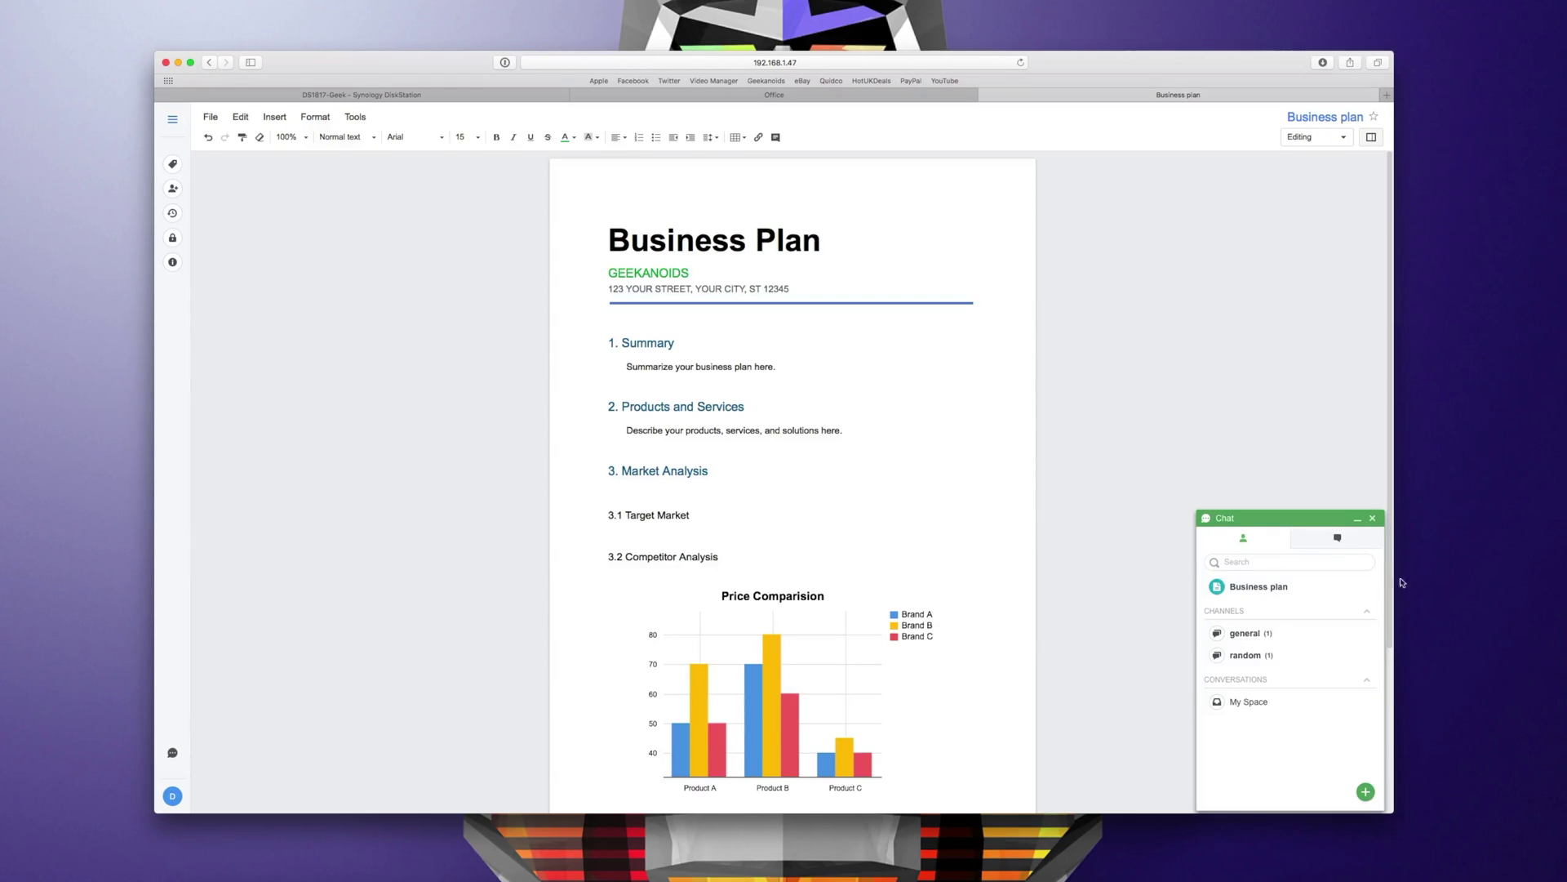
pyautogui.click(1372, 519)
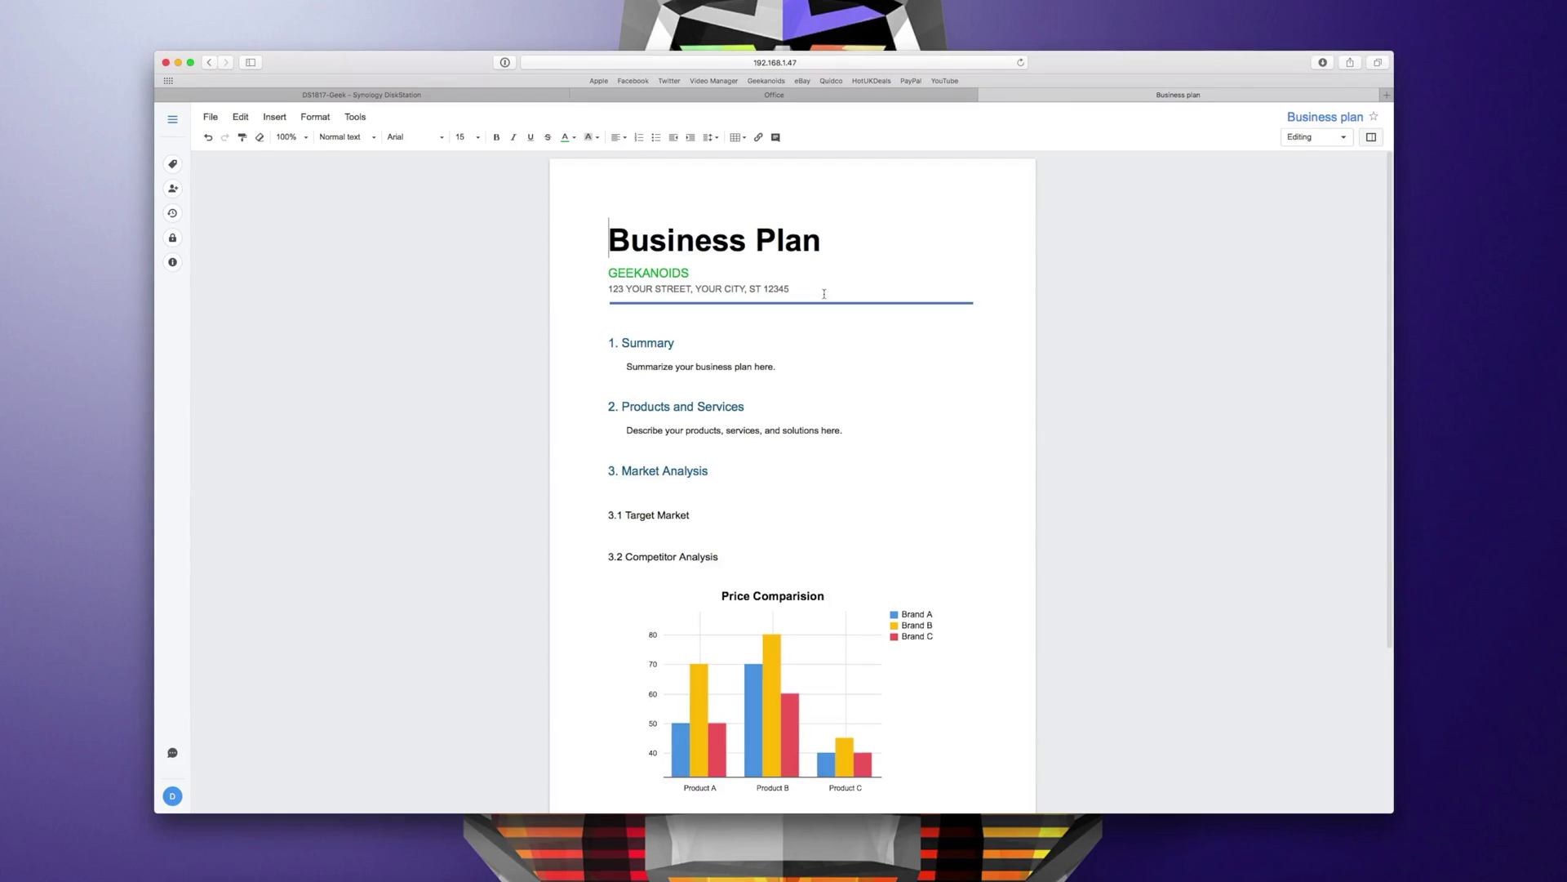
pyautogui.click(984, 96)
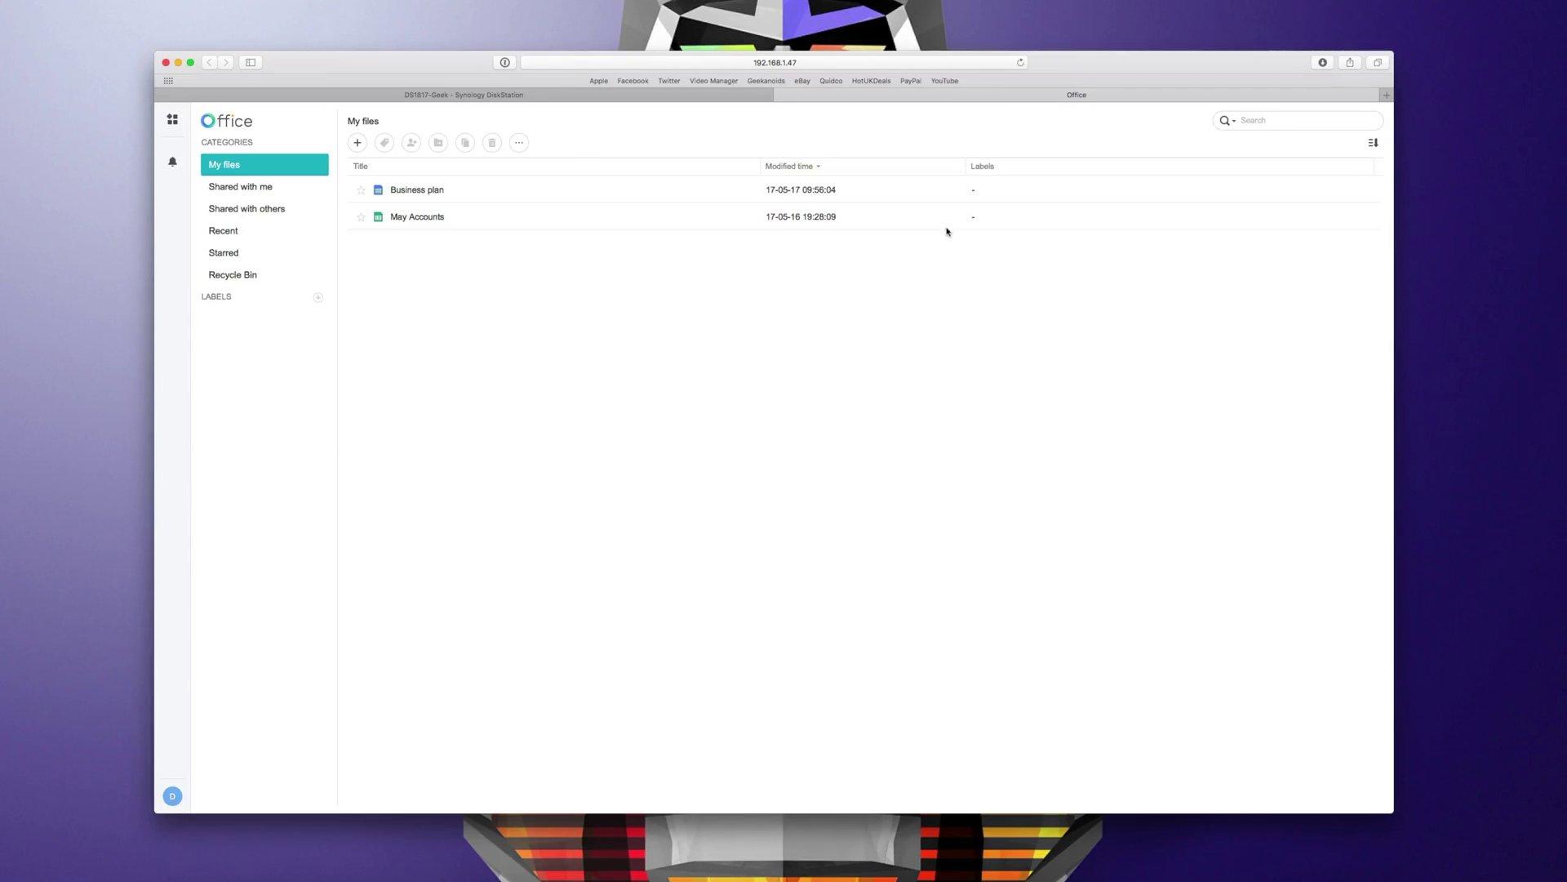
# View the May Accounts spreadsheet, then close it and Office to return to the DSM desktop
pyautogui.click(427, 218)
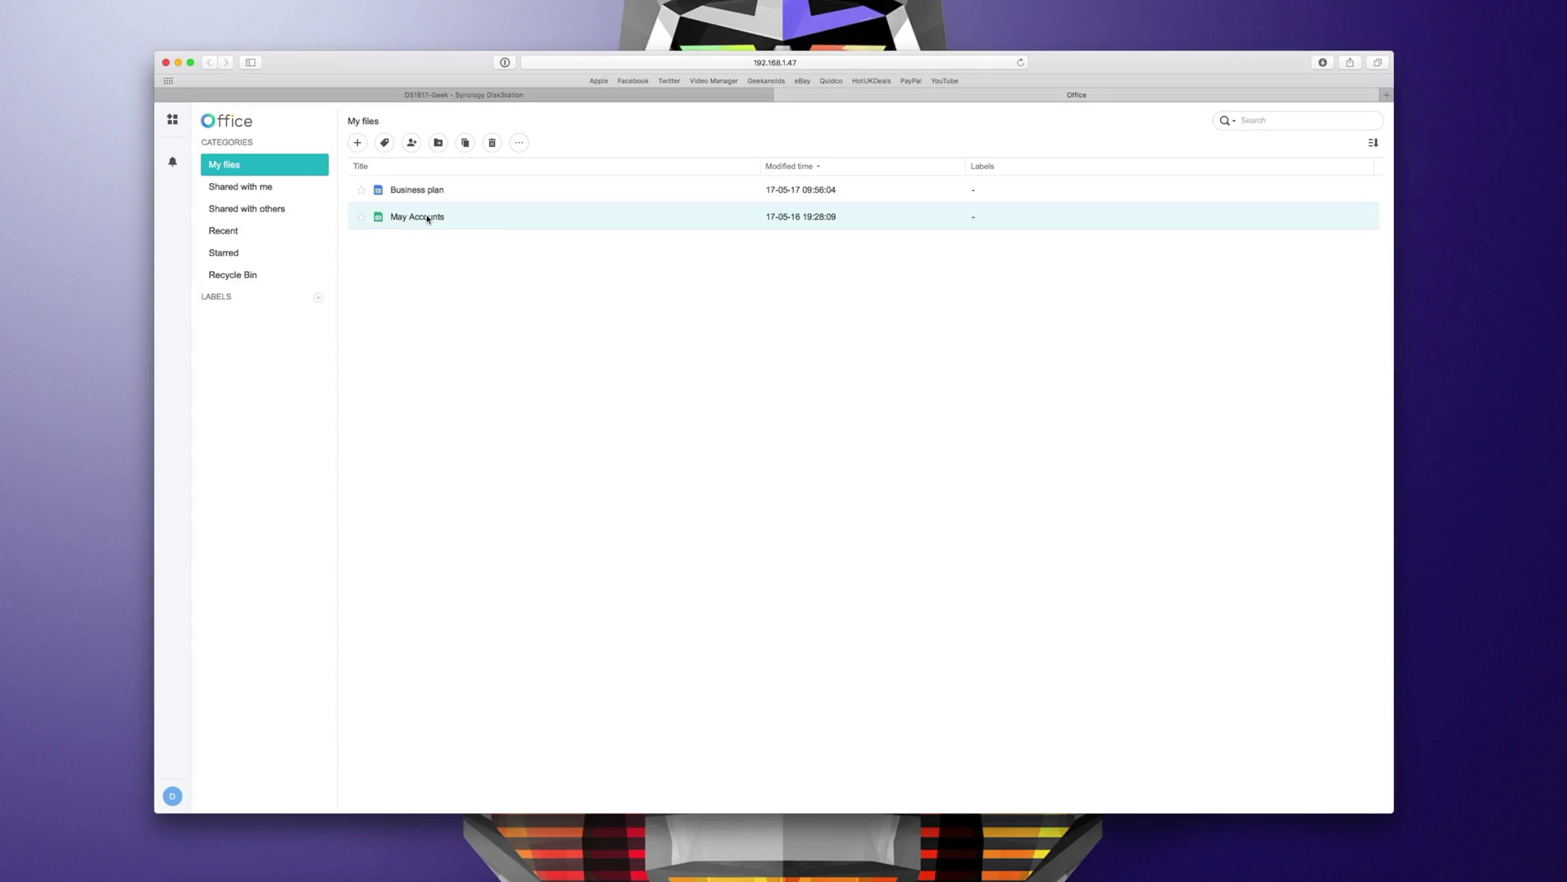
pyautogui.doubleClick(427, 218)
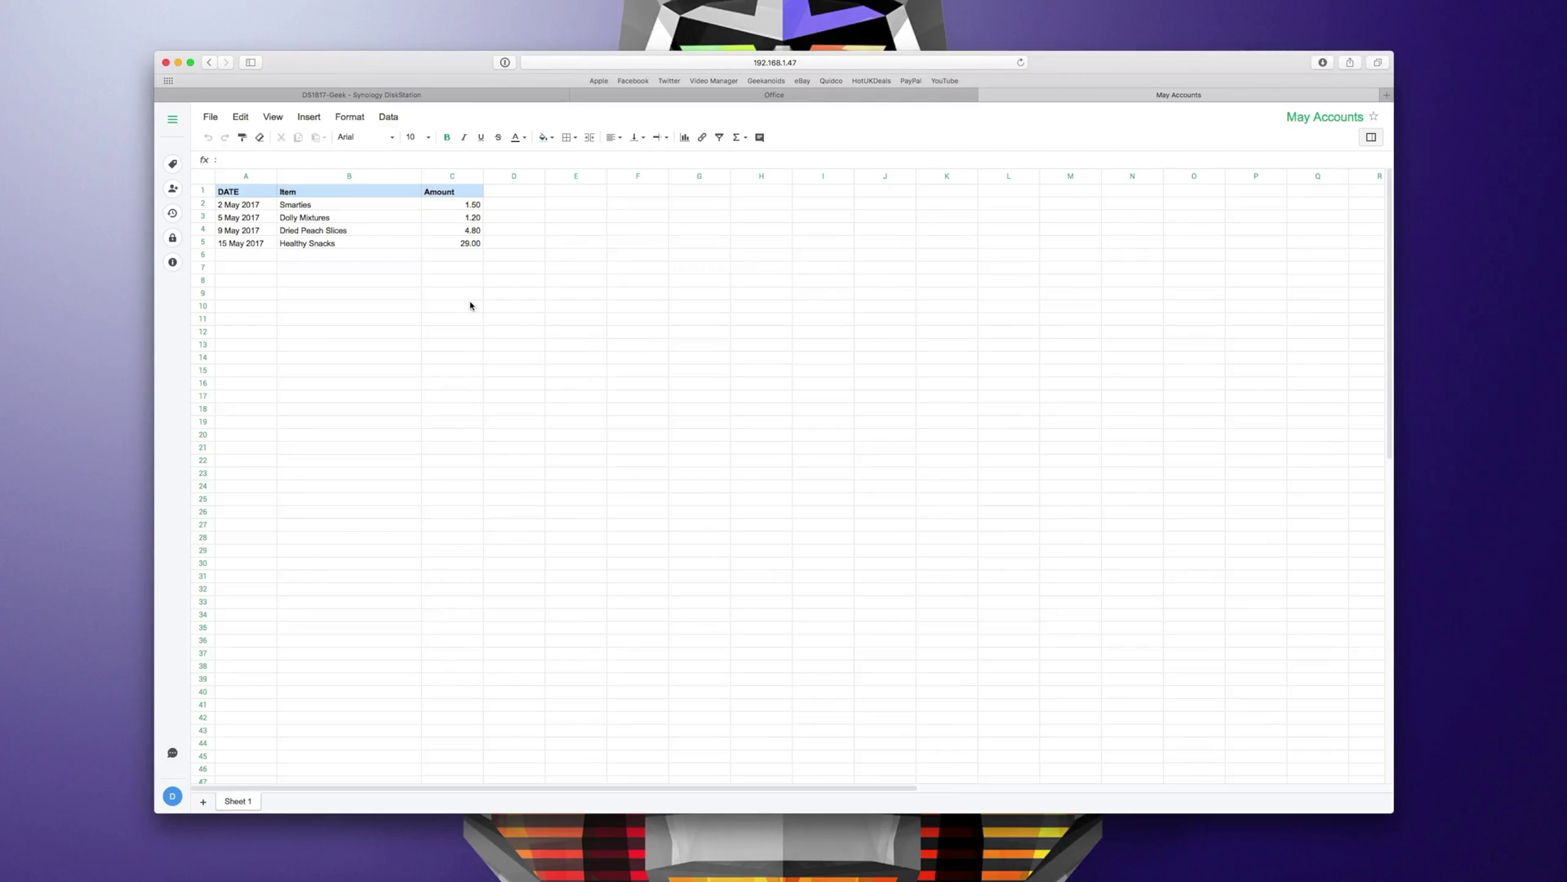
pyautogui.click(985, 95)
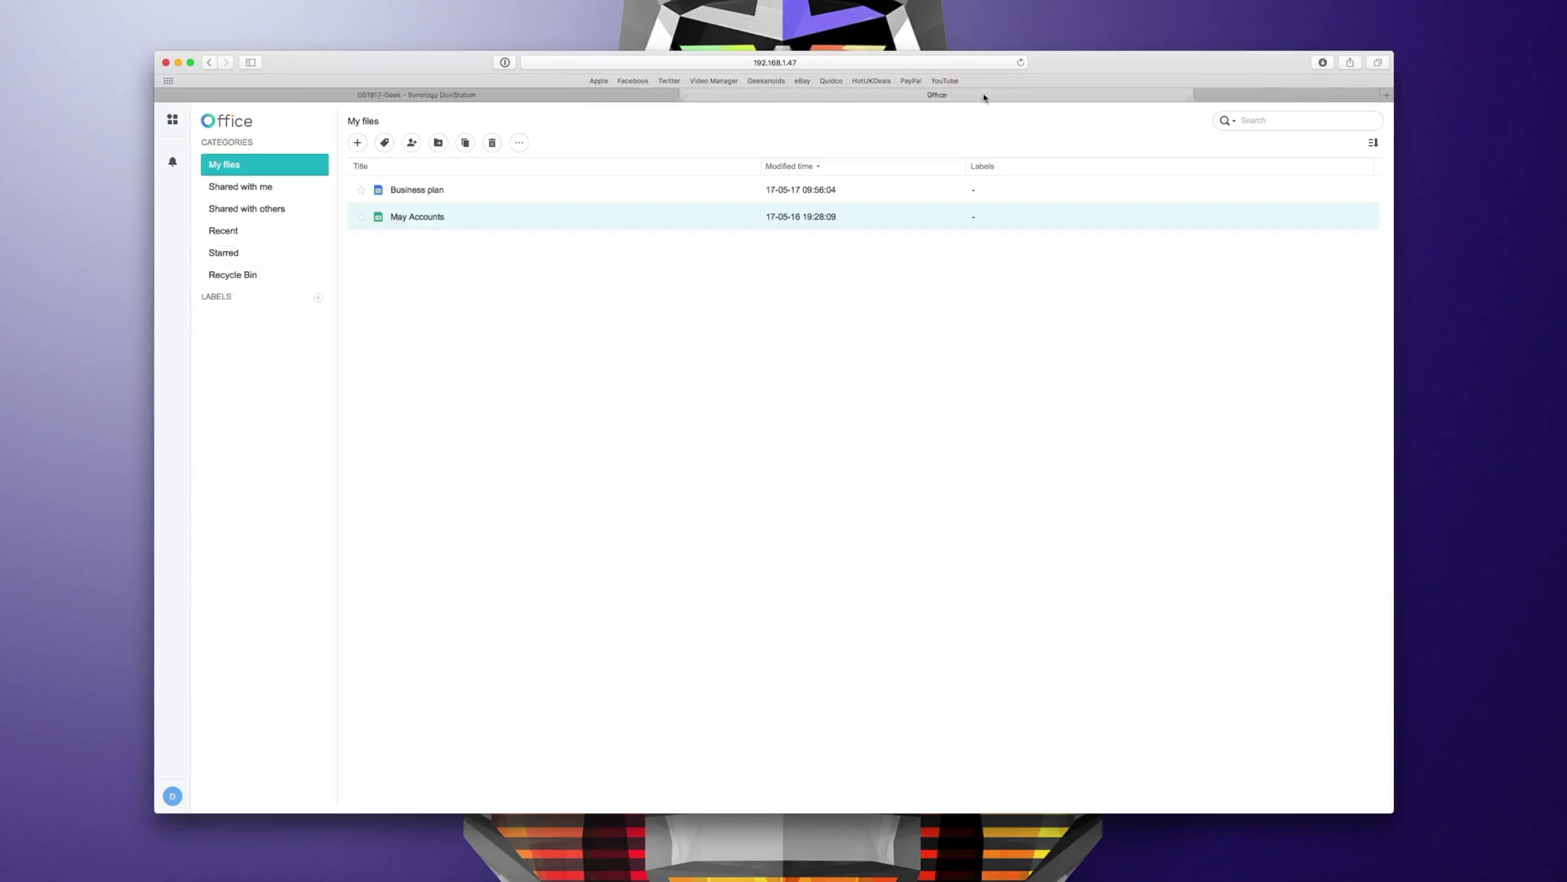
pyautogui.click(782, 94)
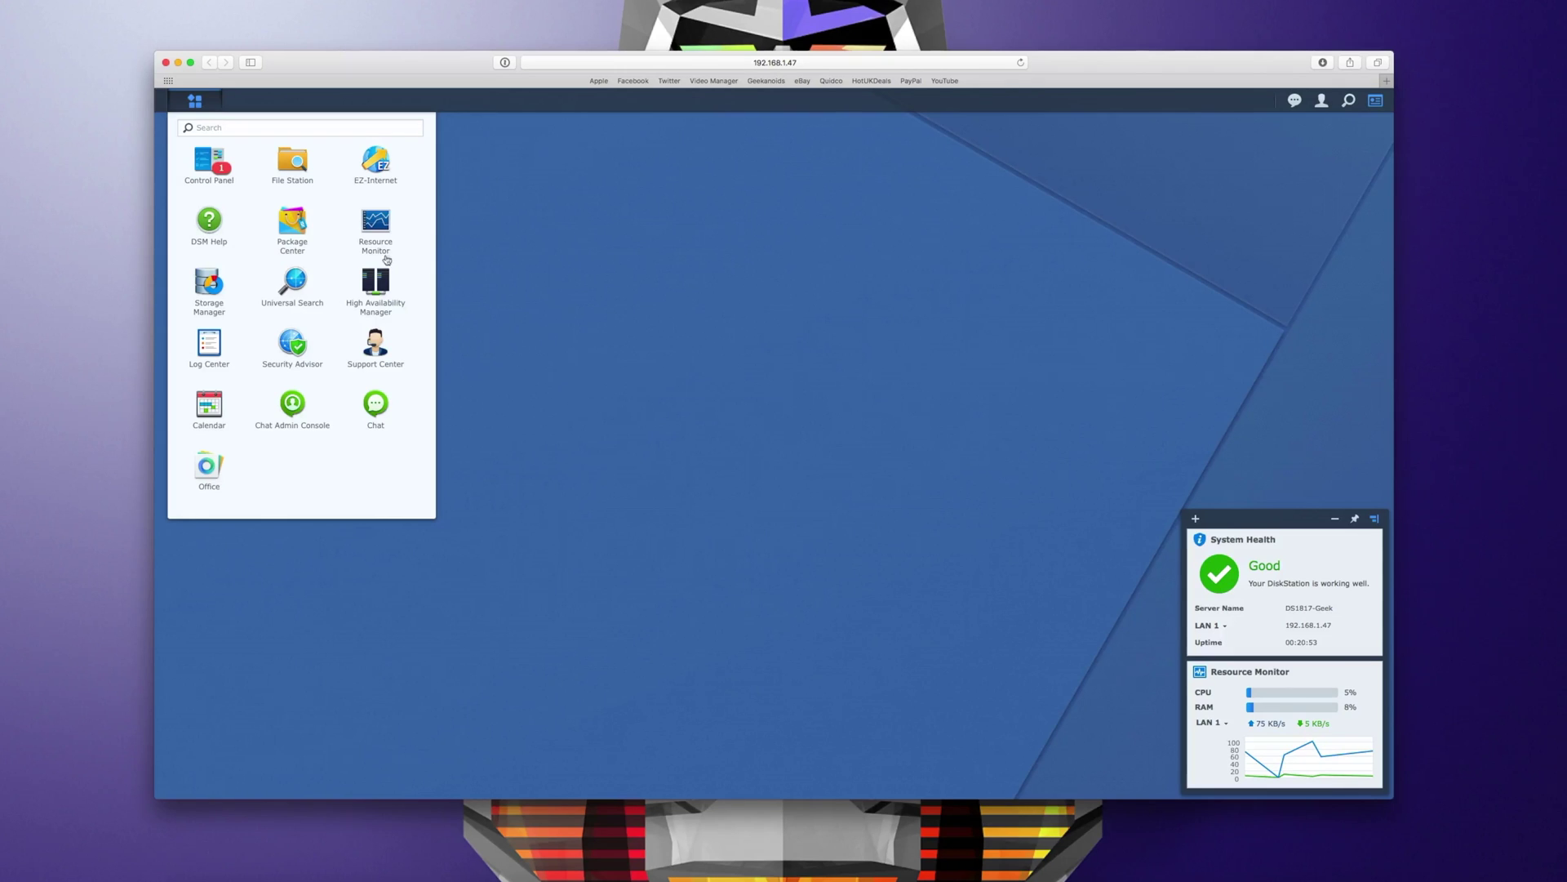
# Open Package Center from the desktop and browse the Business category packages, including Office, Hyper Backup and MailPlus
pyautogui.click(565, 245)
pyautogui.click(217, 168)
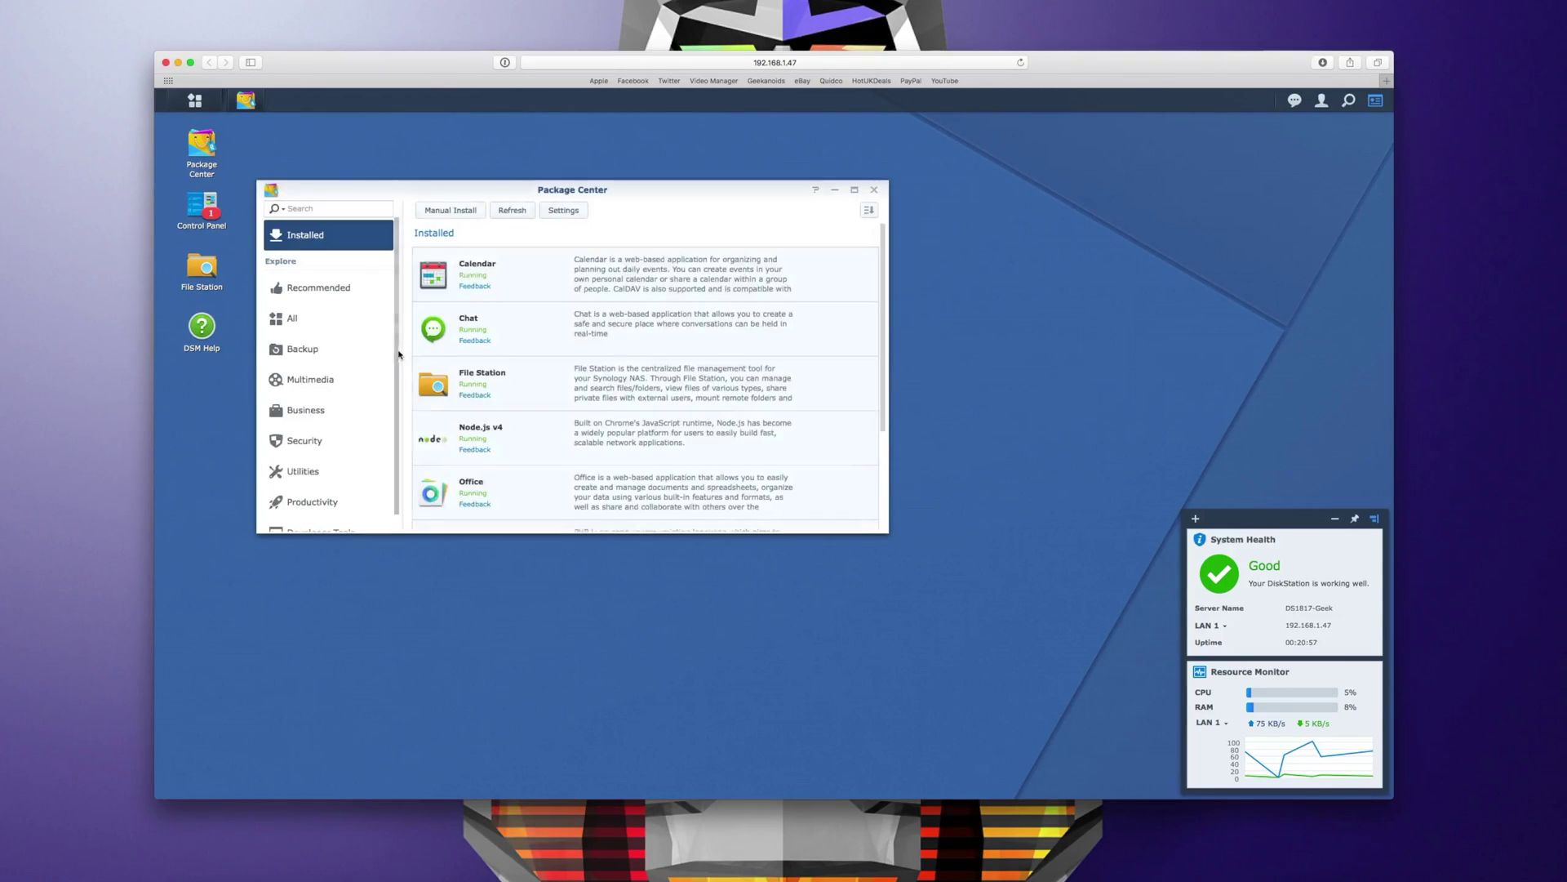
pyautogui.click(326, 412)
pyautogui.scroll(-5, 569, 405)
pyautogui.scroll(1, 569, 404)
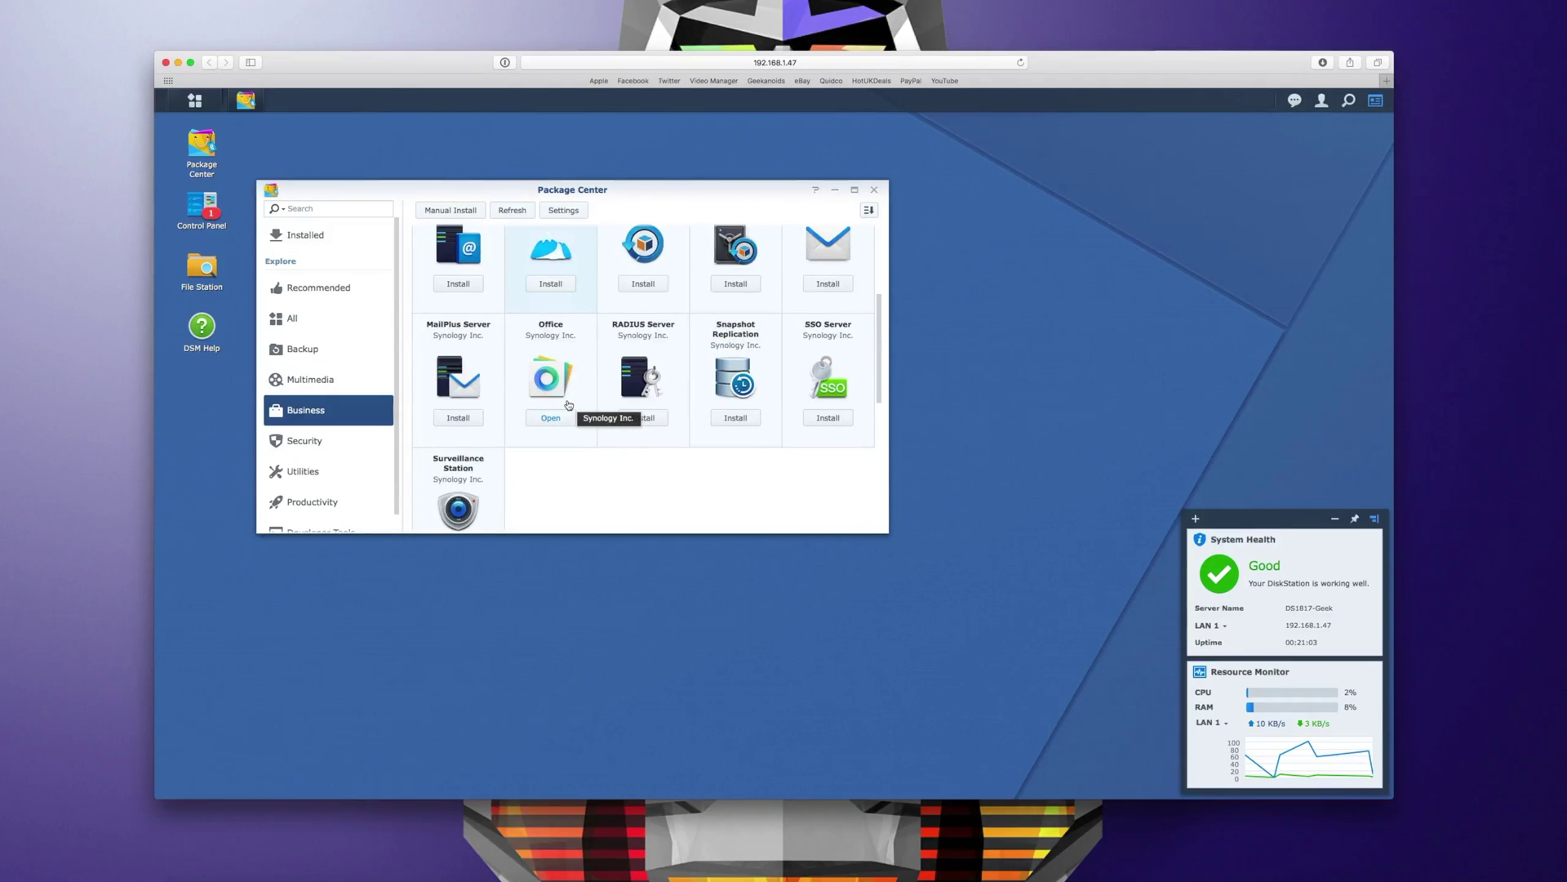